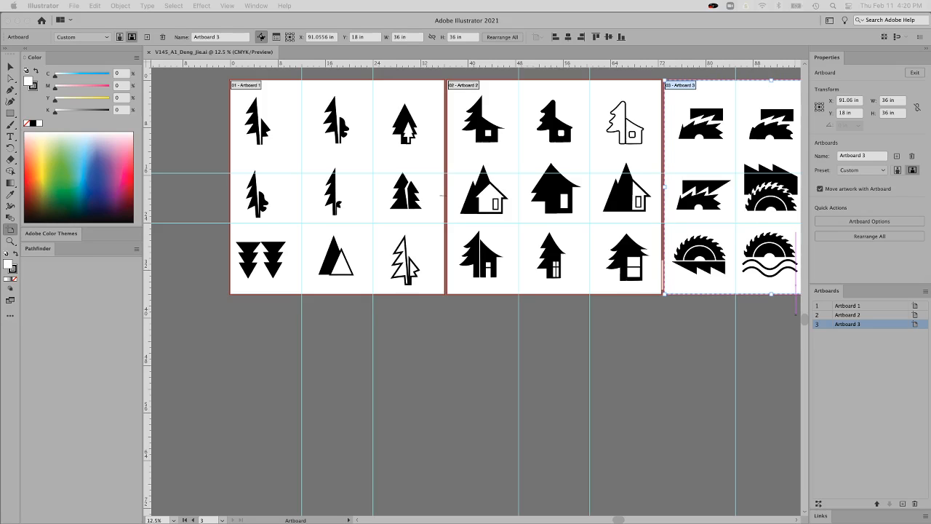
# Add a fourth artboard to the document.
pyautogui.click(823, 293)
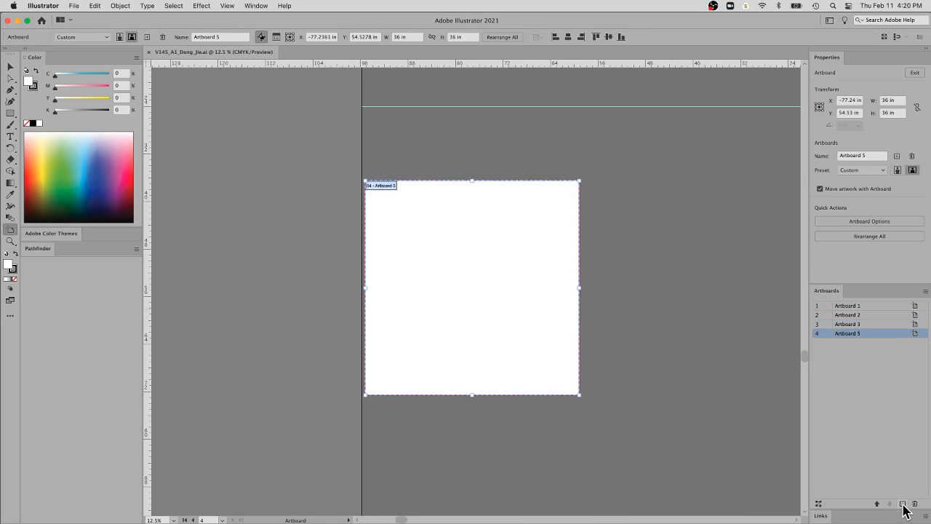
pyautogui.click(903, 504)
# Launch Mouseposé, check its mouse-click effect option, and return to Illustrator.
pyautogui.moveTo(607, 521)
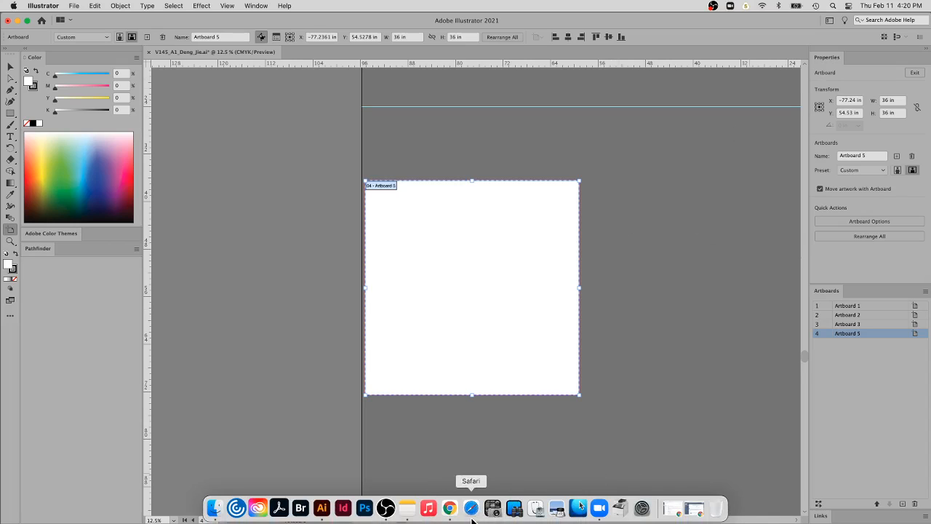
pyautogui.click(578, 507)
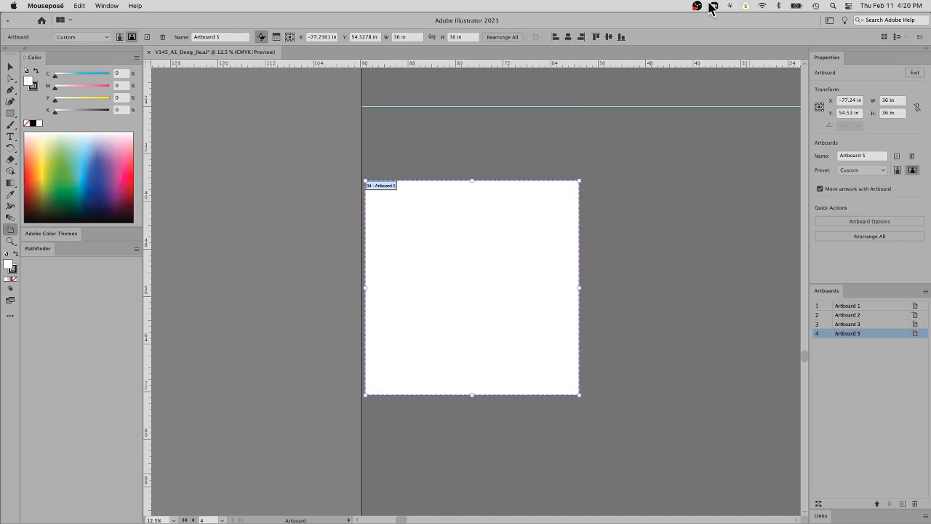
pyautogui.click(729, 7)
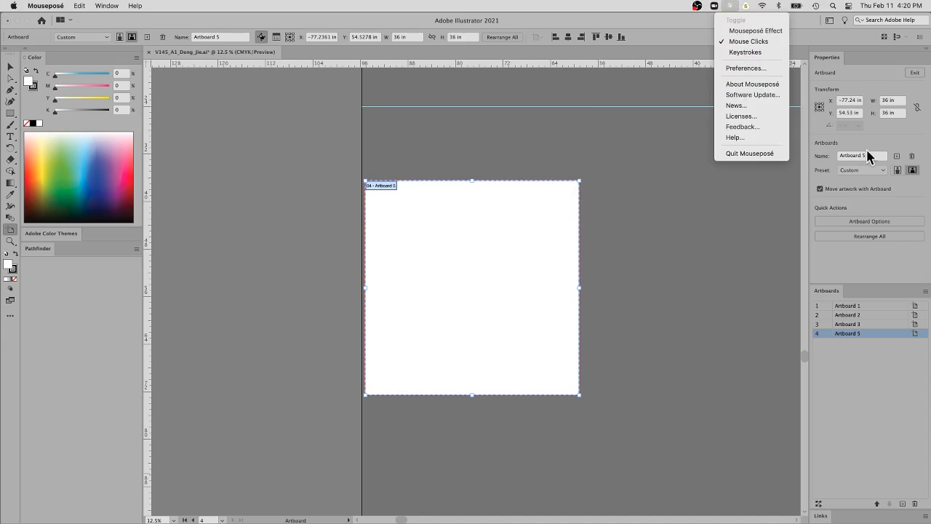
pyautogui.click(830, 64)
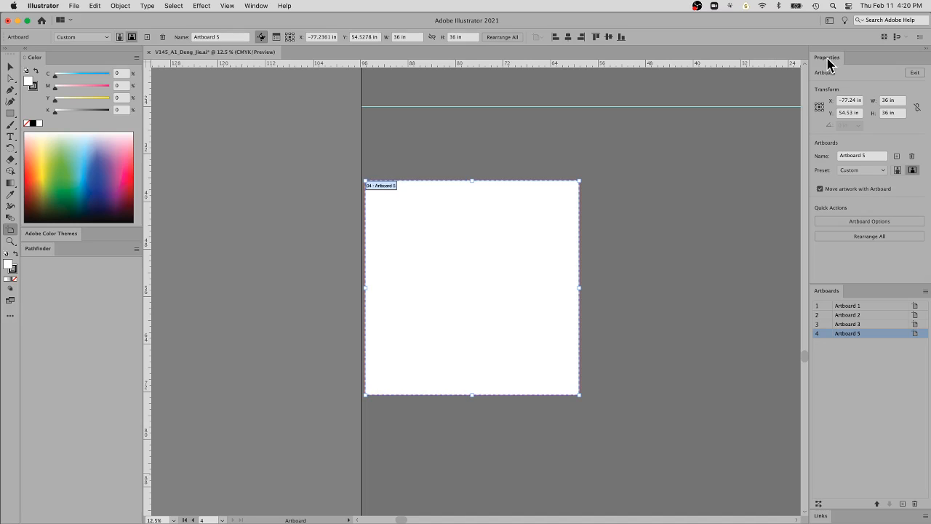
# Set the new artboard's width and height to 10 in each.
pyautogui.click(251, 6)
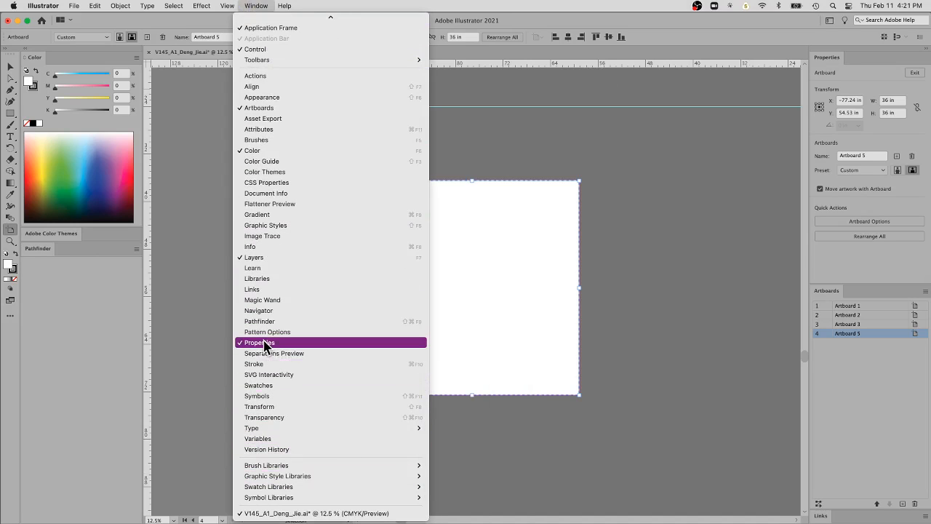
pyautogui.click(909, 71)
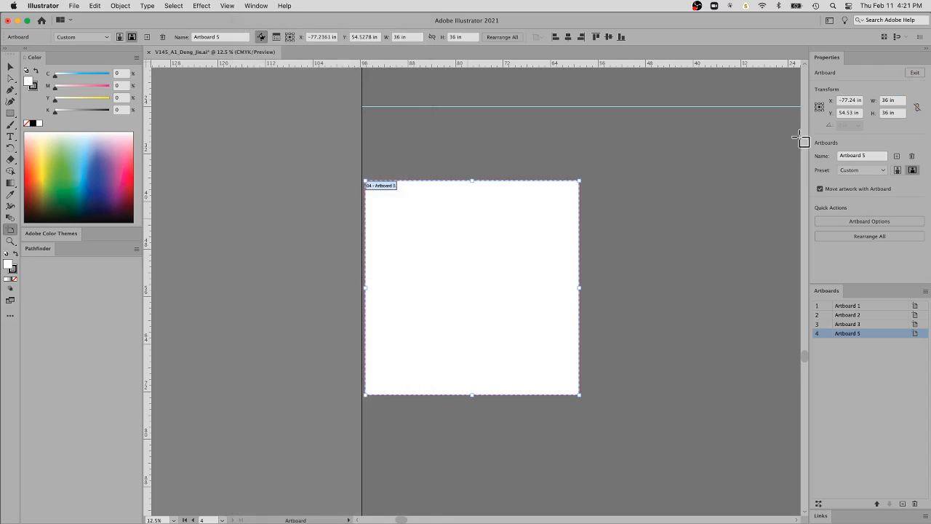
pyautogui.click(895, 101)
pyautogui.write('10')
pyautogui.press('Tab')
pyautogui.write('10')
pyautogui.press('Tab')
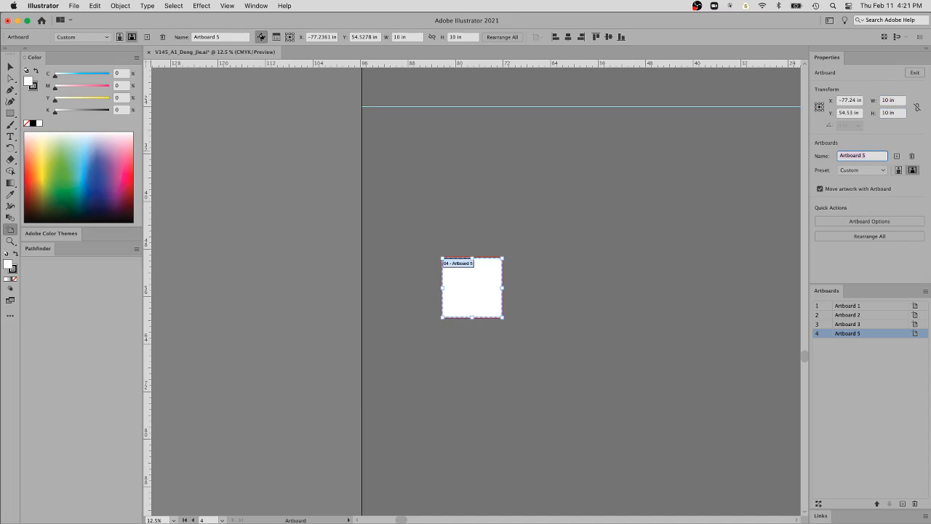
# Move the small artboard just below Artboard 1, to about X 29.54 in and Y 45.1 in.
pyautogui.press('super+minus')
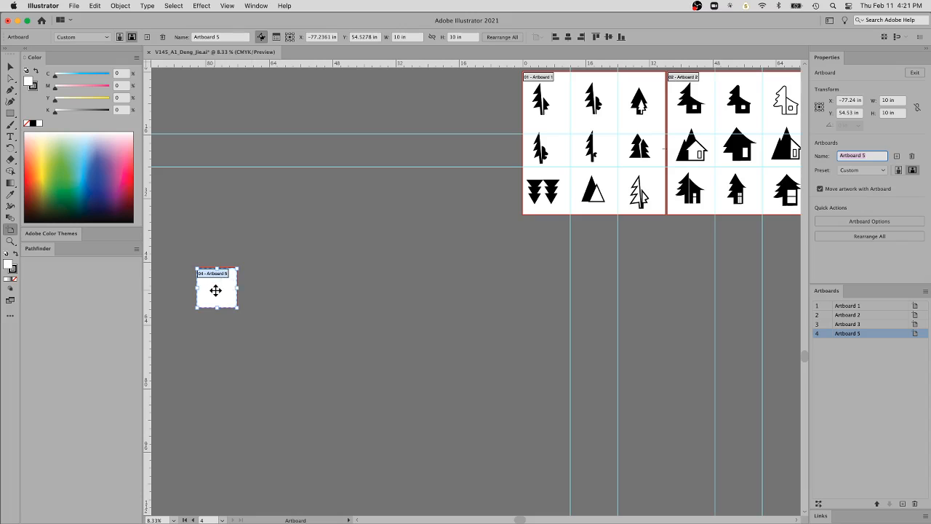
pyautogui.moveTo(215, 290); pyautogui.dragTo(548, 328)
pyautogui.press('super+space')
pyautogui.click(658, 247)
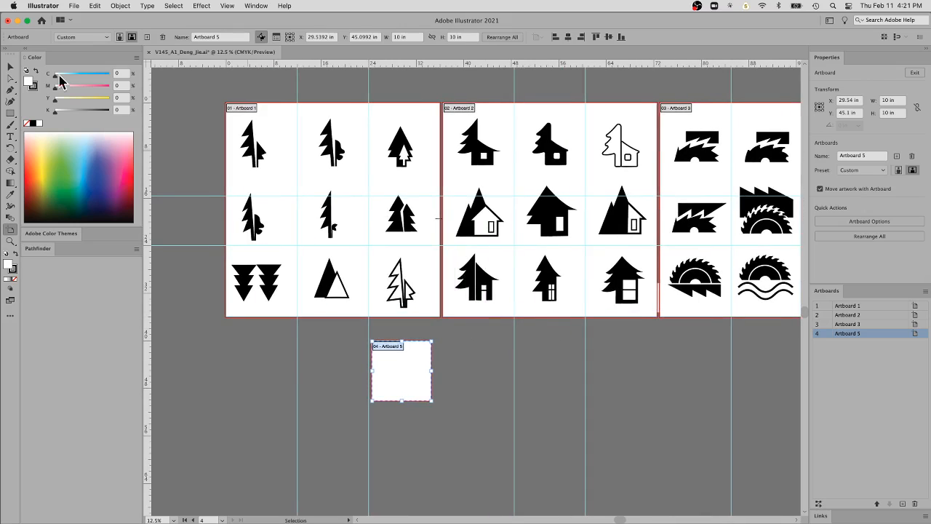
# Copy the two-triangle logo from Artboard 1's bottom row and place the copy on the small new artboard.
pyautogui.click(10, 67)
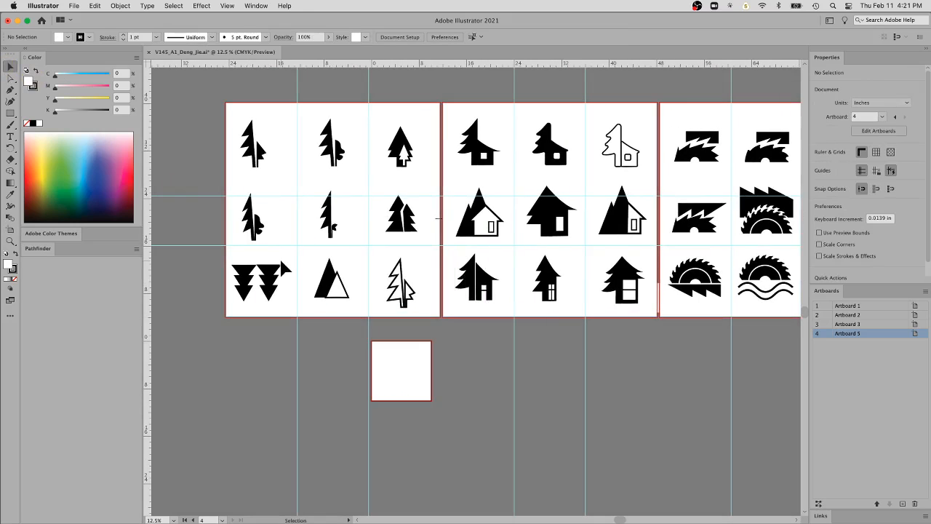
pyautogui.click(337, 287)
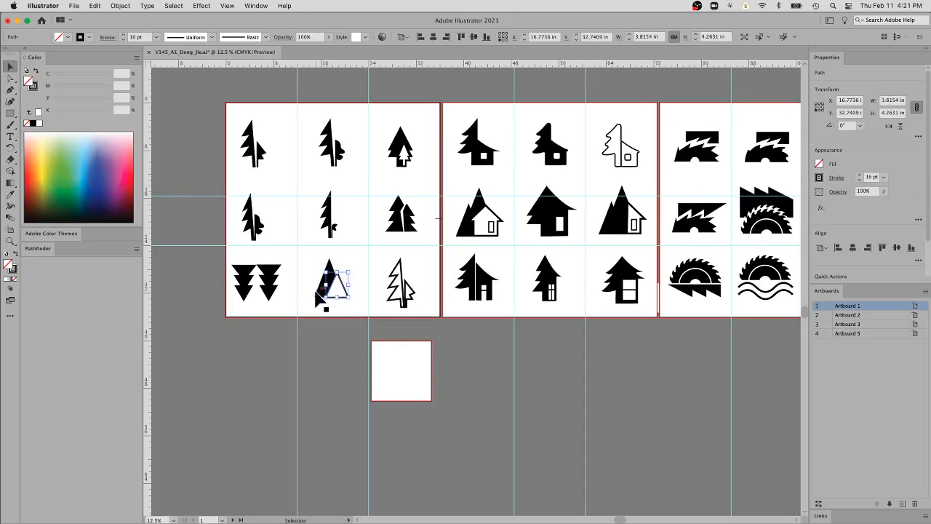
pyautogui.keyDown('shift'); pyautogui.click(326, 288); pyautogui.keyUp('shift')
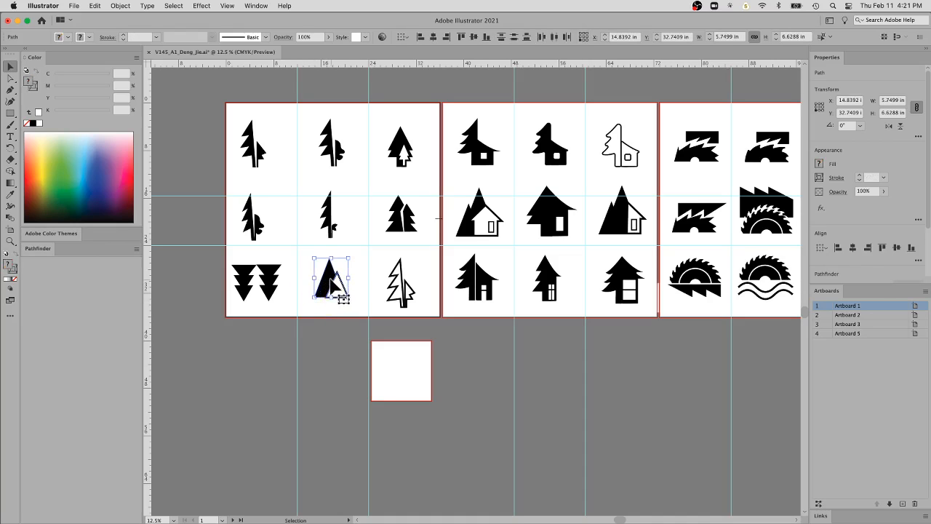
pyautogui.moveTo(329, 280); pyautogui.dragTo(402, 356)
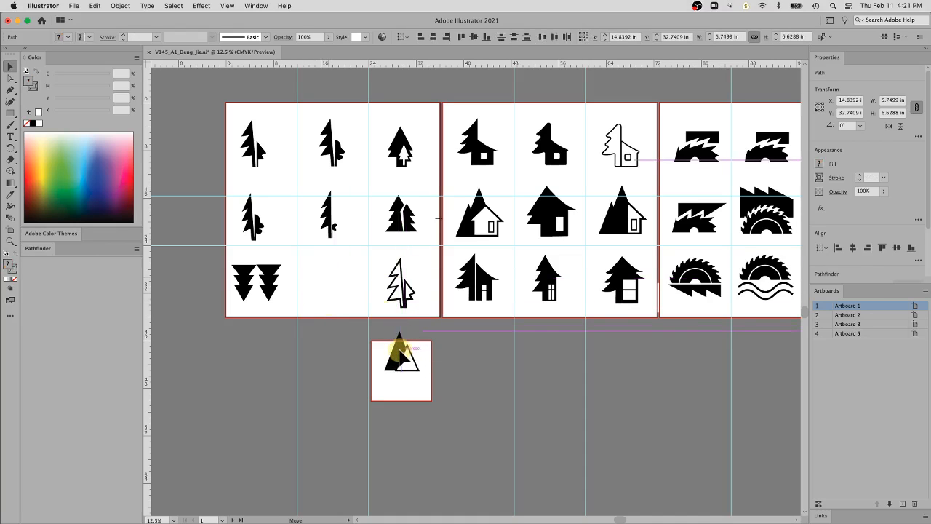
pyautogui.press('super+z')
pyautogui.press('a')
pyautogui.press('super+c')
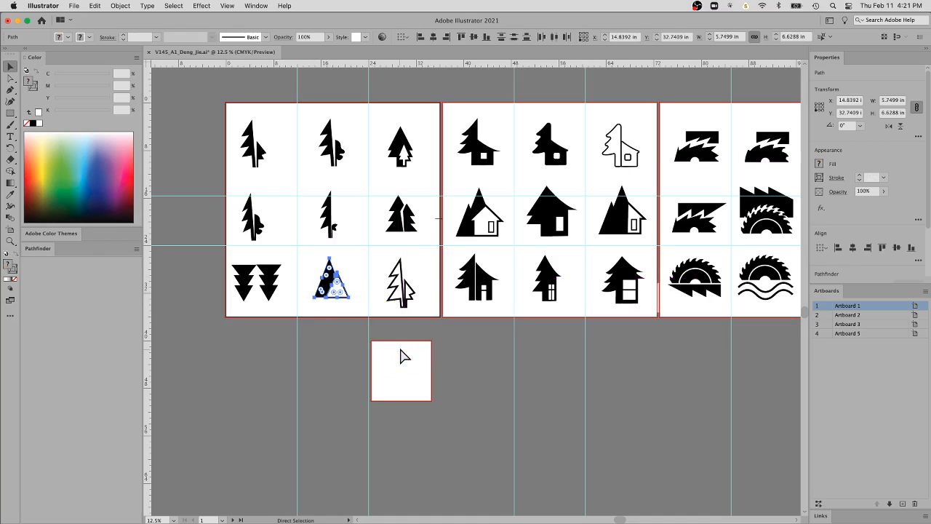
pyautogui.click(420, 382)
pyautogui.press('super+v')
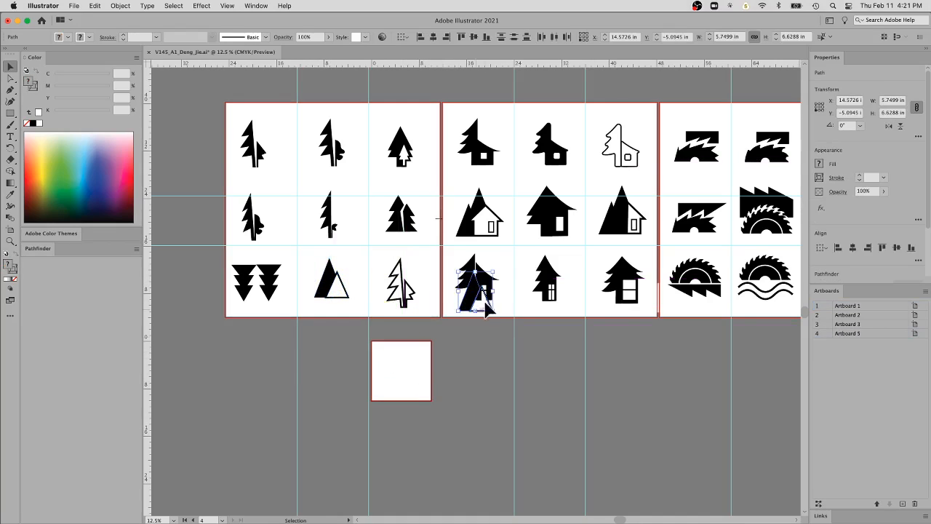
pyautogui.moveTo(470, 305); pyautogui.dragTo(396, 378)
# Enlarge both triangles of the copied logo proportionally to about 6.39 by 7.37 in.
pyautogui.press('super+space')
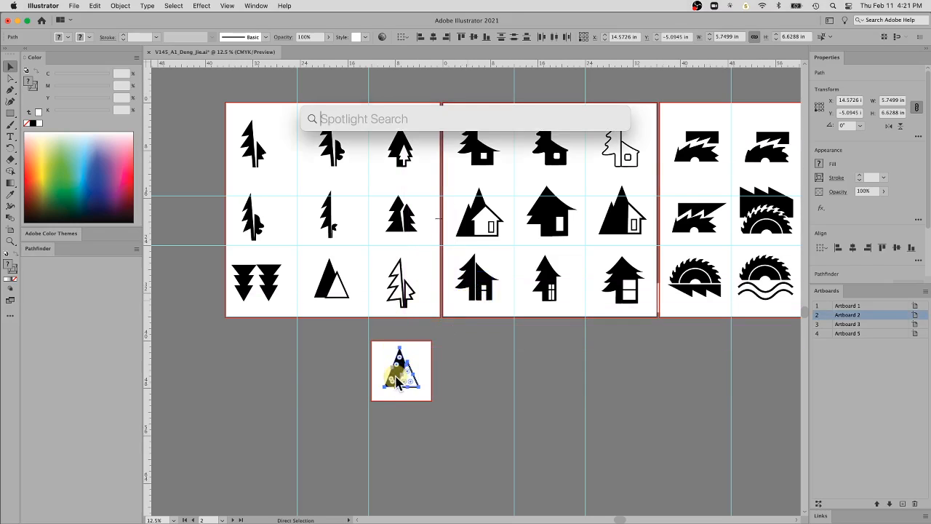
pyautogui.keyDown('super'); pyautogui.click(396, 378); pyautogui.keyUp('super')
pyautogui.keyDown('super'); pyautogui.click(398, 379); pyautogui.keyUp('super')
pyautogui.keyDown('super'); pyautogui.click(607, 175); pyautogui.keyUp('super')
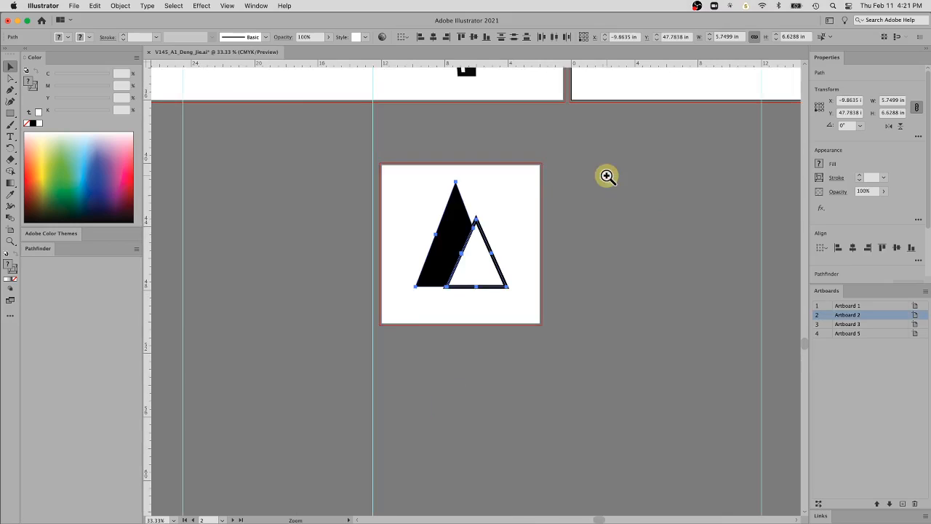
pyautogui.keyDown('super'); pyautogui.click(492, 234); pyautogui.keyUp('super')
pyautogui.keyDown('super'); pyautogui.click(492, 234); pyautogui.keyUp('super')
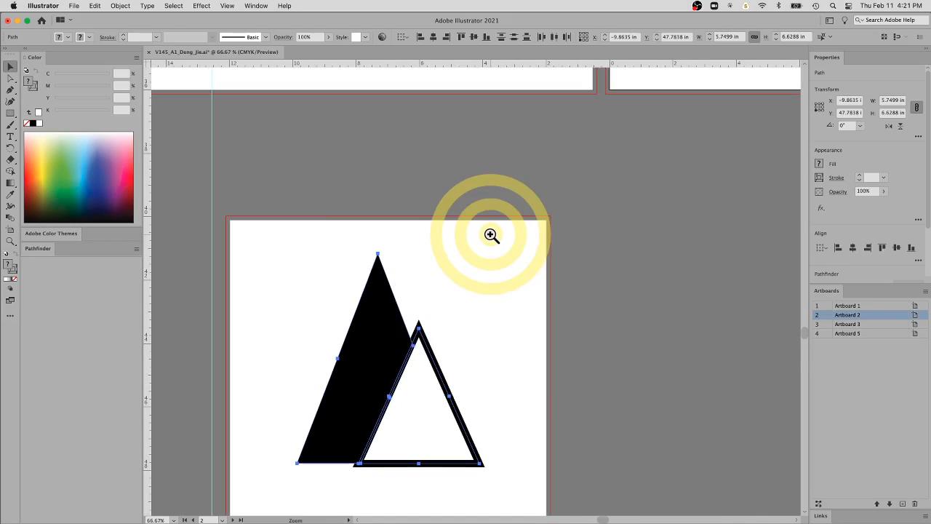
pyautogui.moveTo(503, 285); pyautogui.dragTo(541, 232)
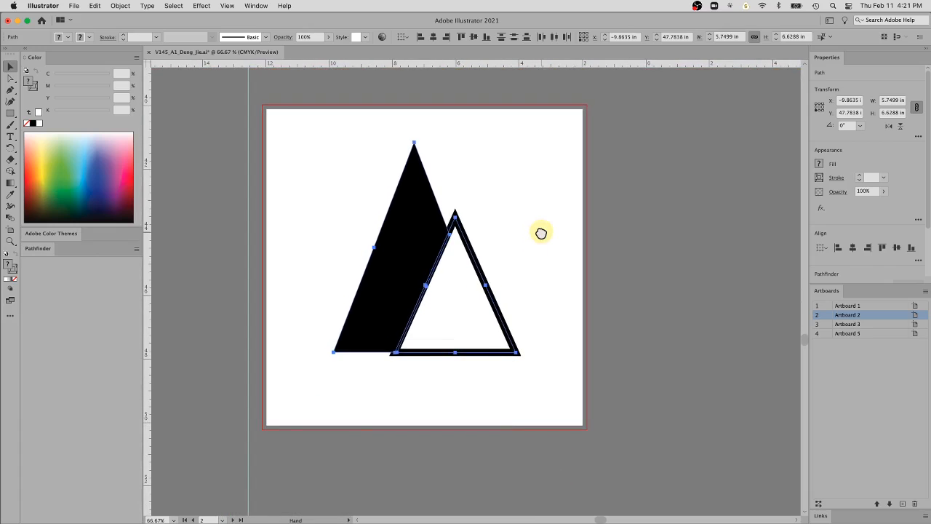
pyautogui.click(678, 275)
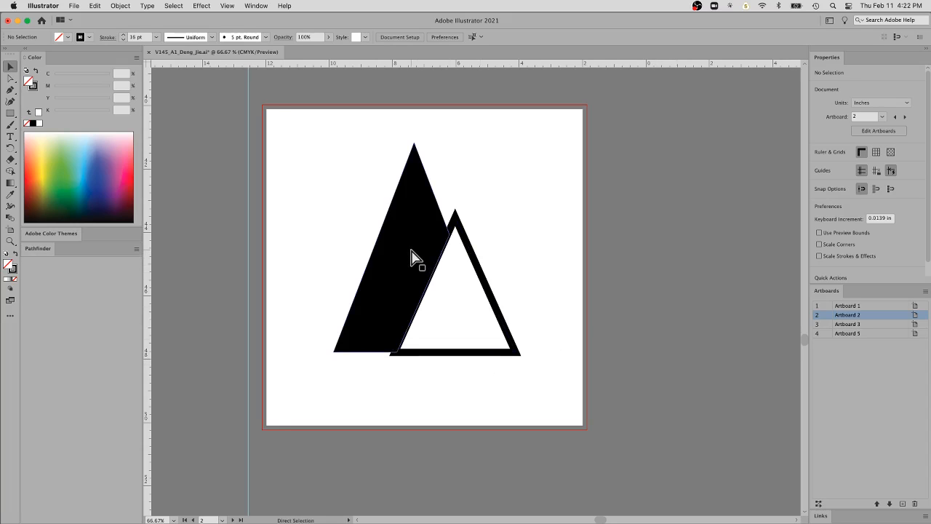
pyautogui.click(454, 218)
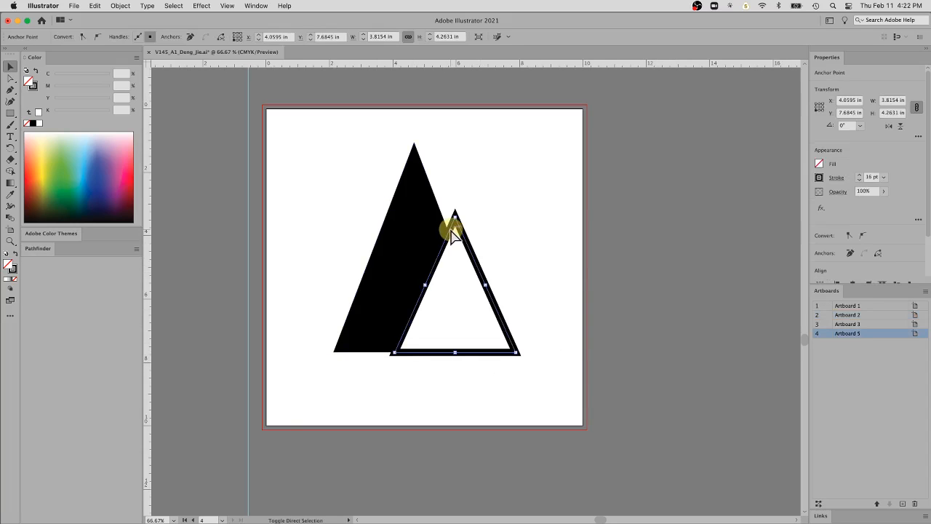
pyautogui.keyDown('shift'); pyautogui.click(419, 194); pyautogui.keyUp('shift')
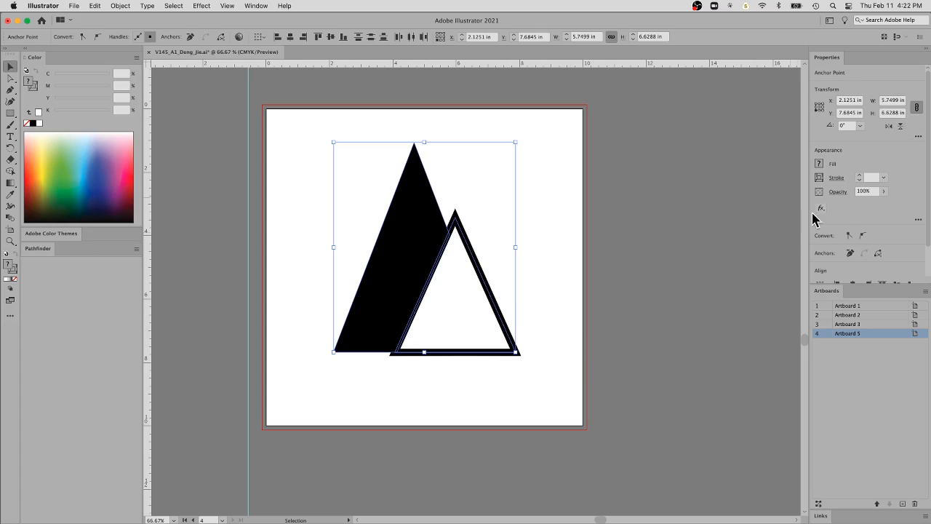
pyautogui.moveTo(515, 352); pyautogui.dragTo(537, 375)
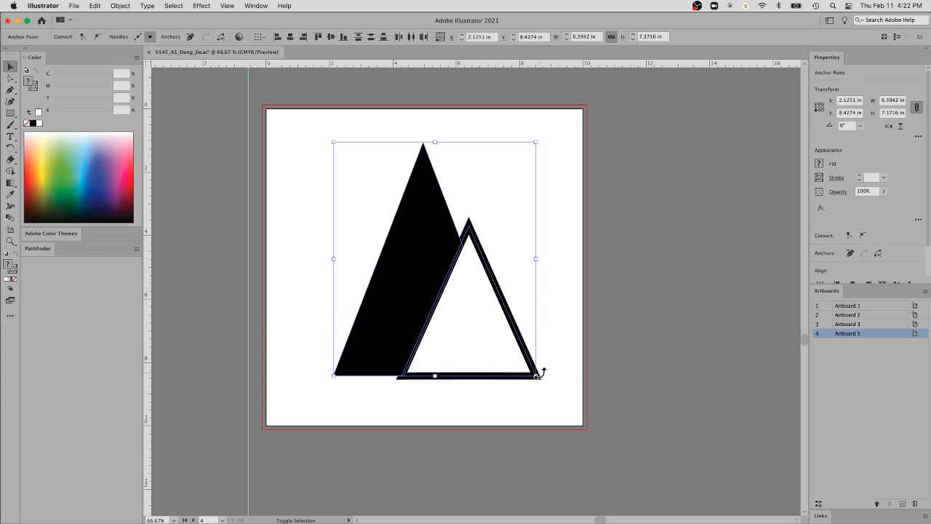
pyautogui.moveTo(539, 376); pyautogui.dragTo(569, 412)
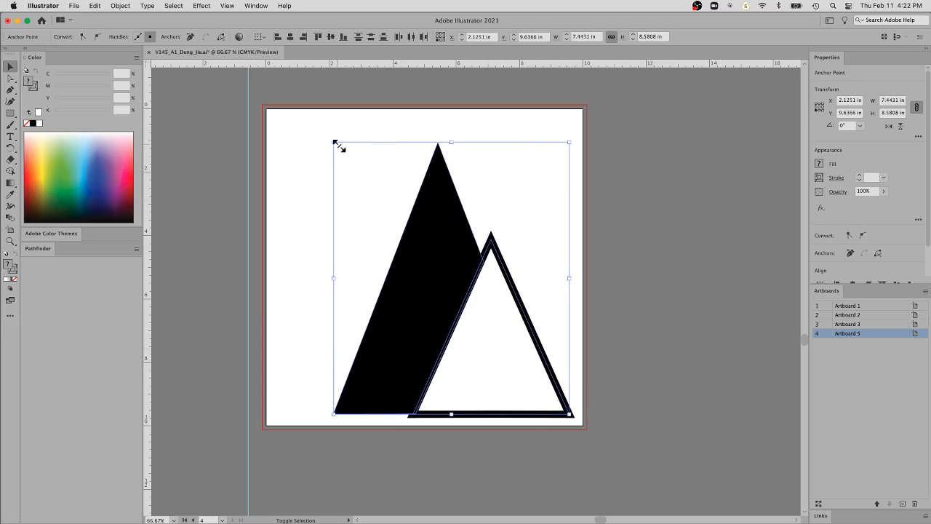
pyautogui.moveTo(334, 143); pyautogui.dragTo(277, 110)
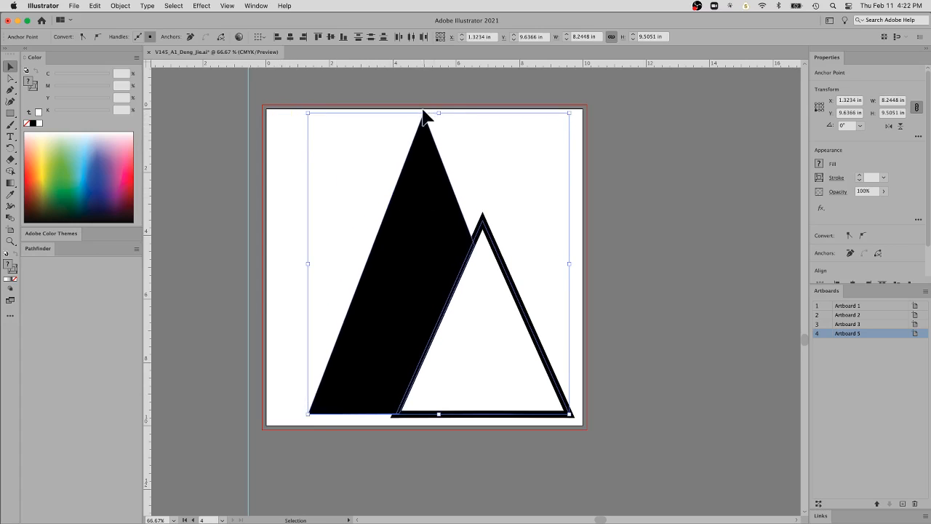
pyautogui.press('a')
pyautogui.click(412, 153)
pyautogui.press('v')
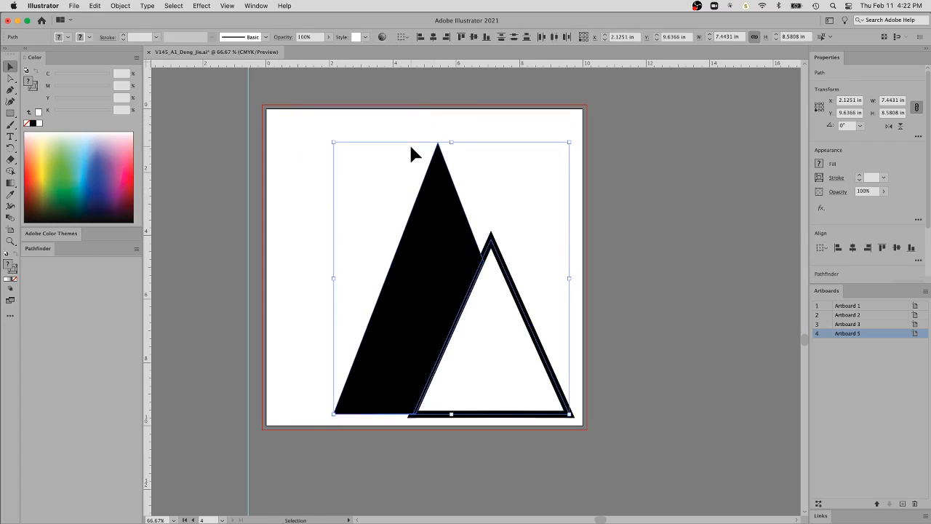
pyautogui.hotkey('ctrl', 'z')
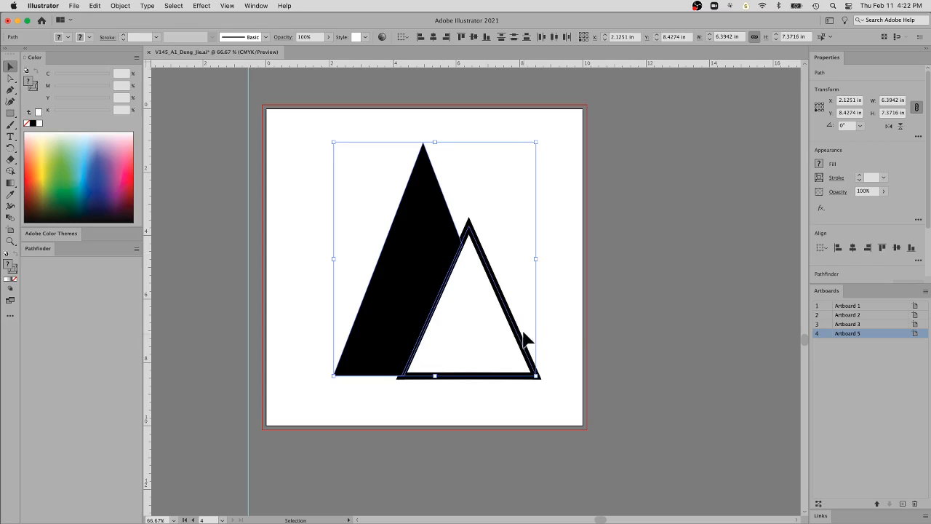
# Using the centre reference point, scale the two-triangle logo proportionally to 8 in high and centre it horizontally at X 5 in.
pyautogui.click(819, 106)
pyautogui.moveTo(537, 377); pyautogui.dragTo(553, 395)
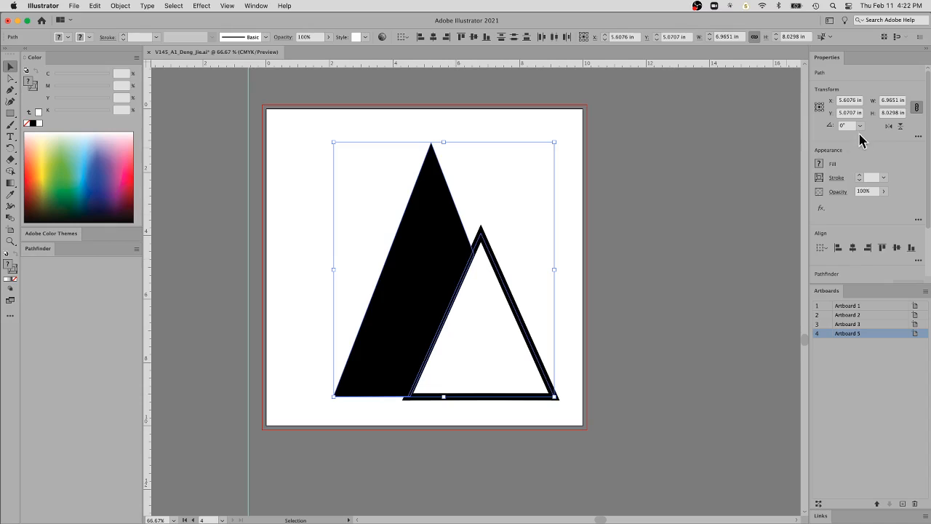
pyautogui.click(895, 111)
pyautogui.moveTo(900, 114); pyautogui.dragTo(862, 113)
pyautogui.write('8in')
pyautogui.press('Return')
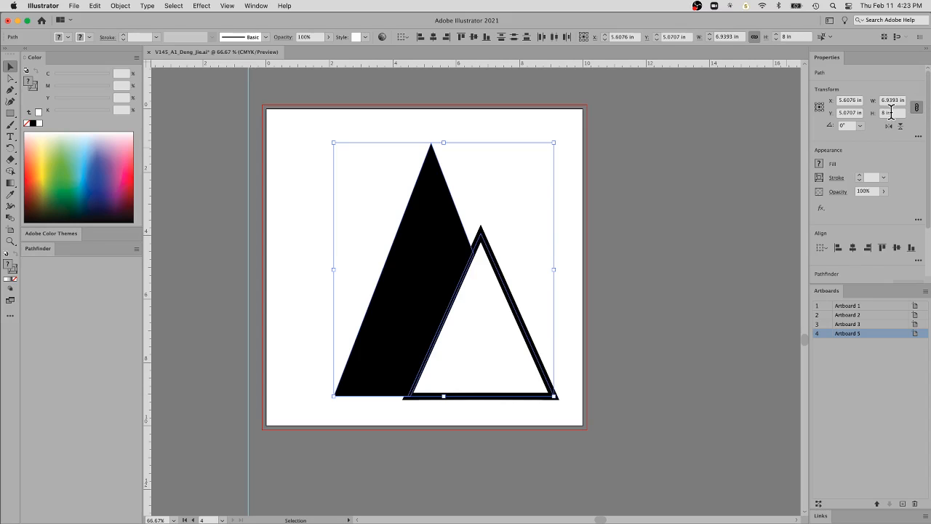
pyautogui.moveTo(452, 267); pyautogui.dragTo(432, 267)
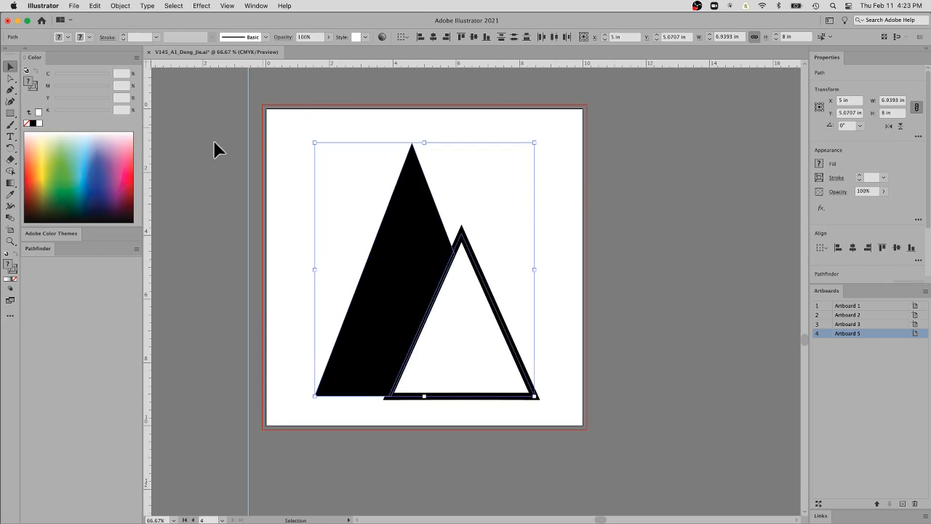
# Add a vertical guide at about 4.99 in and a horizontal guide through the middle of the small artboard.
pyautogui.moveTo(146, 169); pyautogui.dragTo(424, 129)
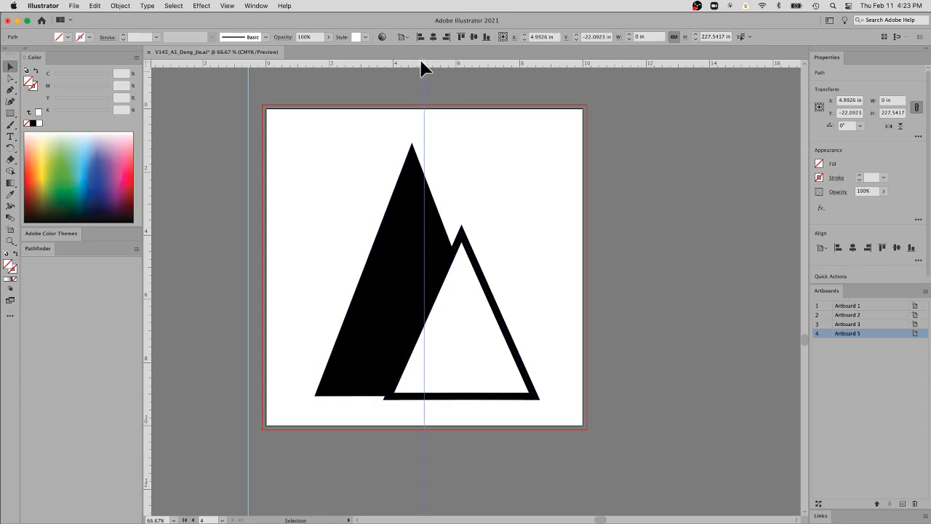
pyautogui.moveTo(414, 68); pyautogui.dragTo(408, 267)
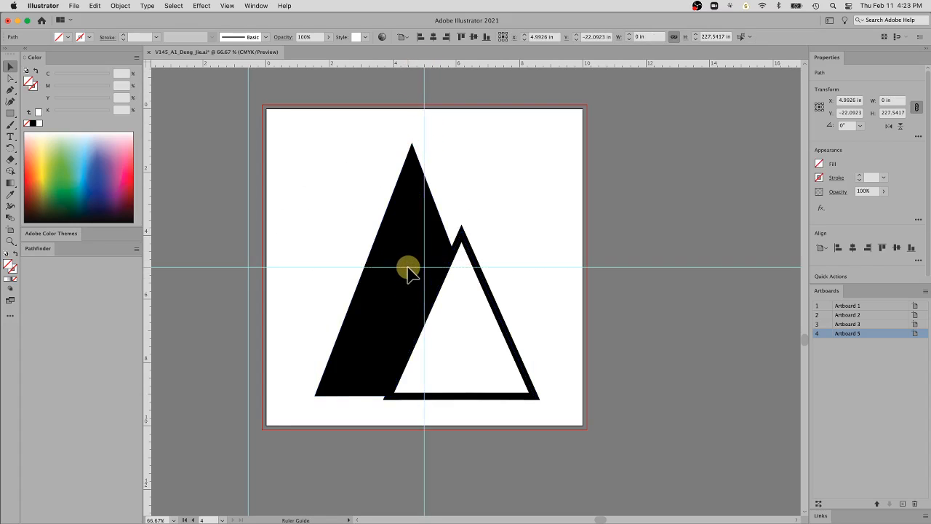
pyautogui.click(675, 328)
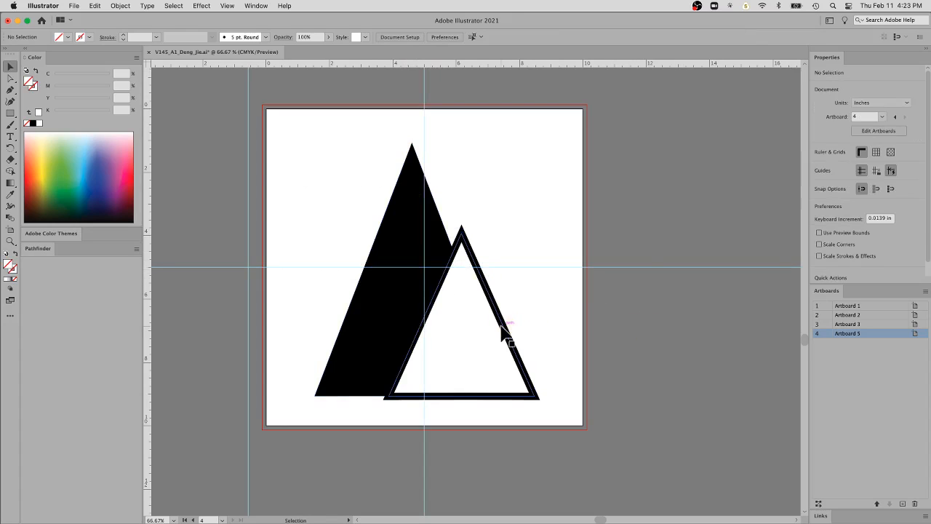
# Group the logo's two triangles and centre the group vertically on the small artboard at Y 5 in.
pyautogui.click(444, 236)
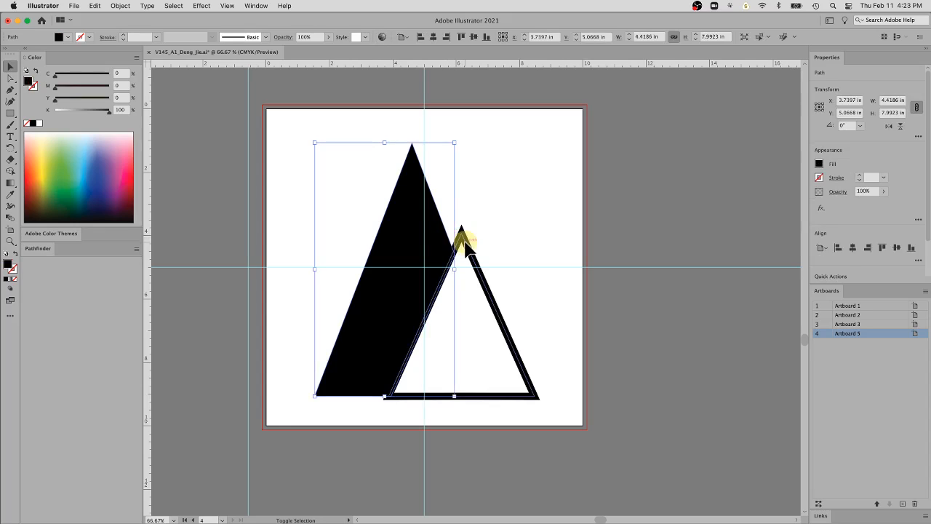
pyautogui.keyDown('shift'); pyautogui.click(463, 241); pyautogui.keyUp('shift')
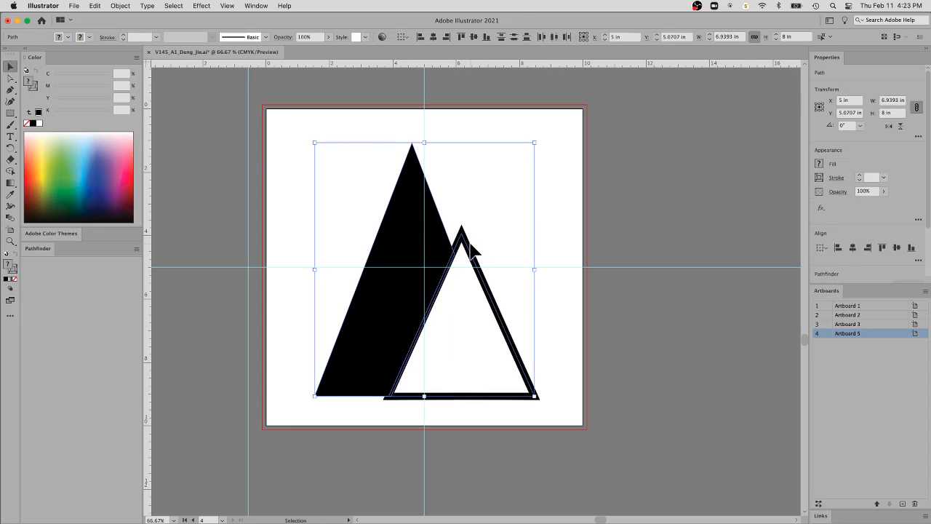
pyautogui.press('super+g')
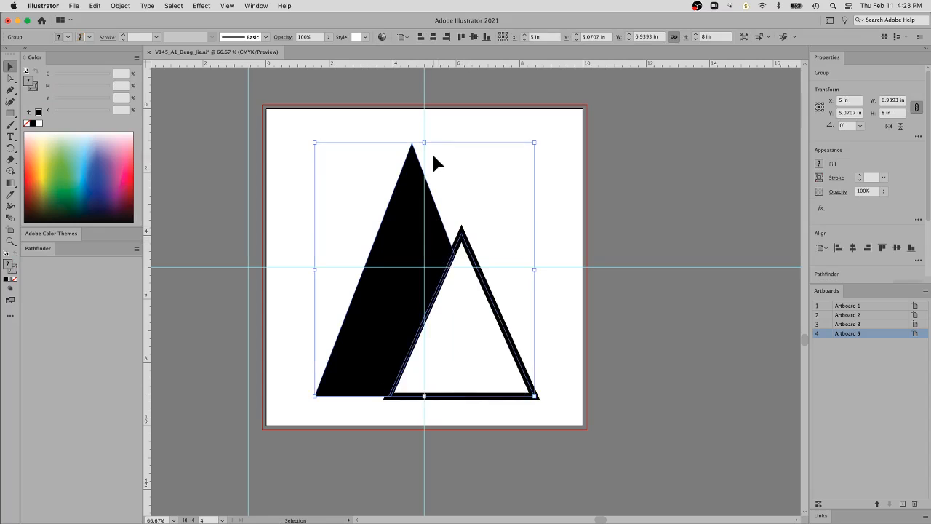
pyautogui.click(413, 239)
pyautogui.moveTo(413, 240); pyautogui.dragTo(413, 239)
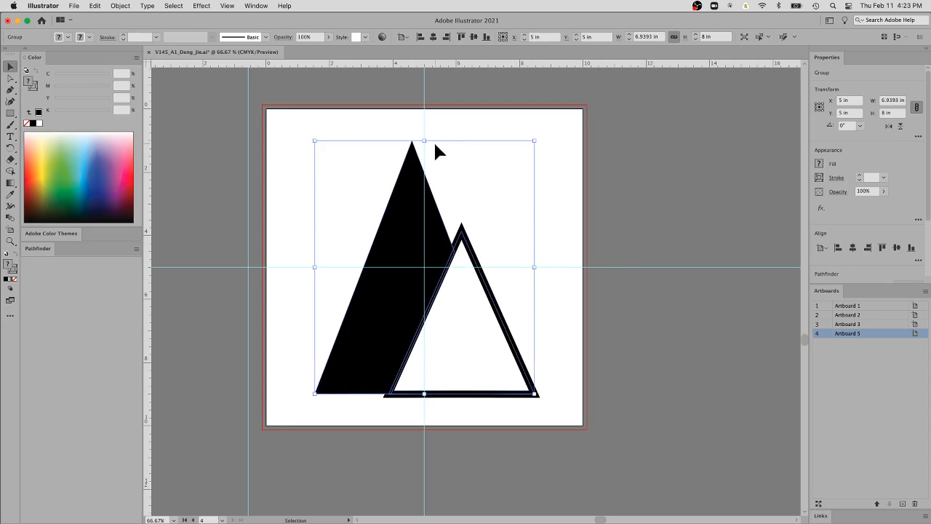
# Examine the centred logo on the small artboard, both without the surrounding interface and alongside the three logo sheets.
pyautogui.press('Tab')
pyautogui.click(594, 250)
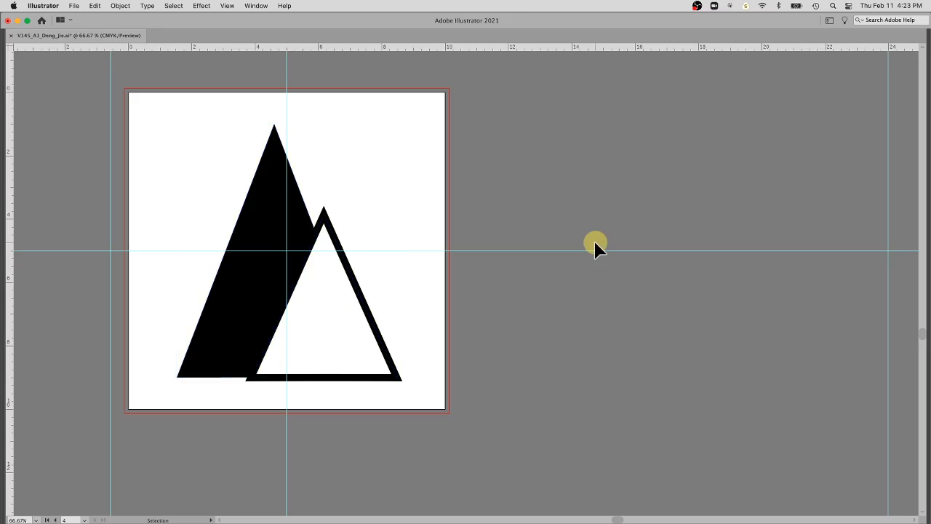
pyautogui.press('space')
pyautogui.moveTo(559, 220); pyautogui.dragTo(609, 236)
pyautogui.press('Tab')
pyautogui.press('space')
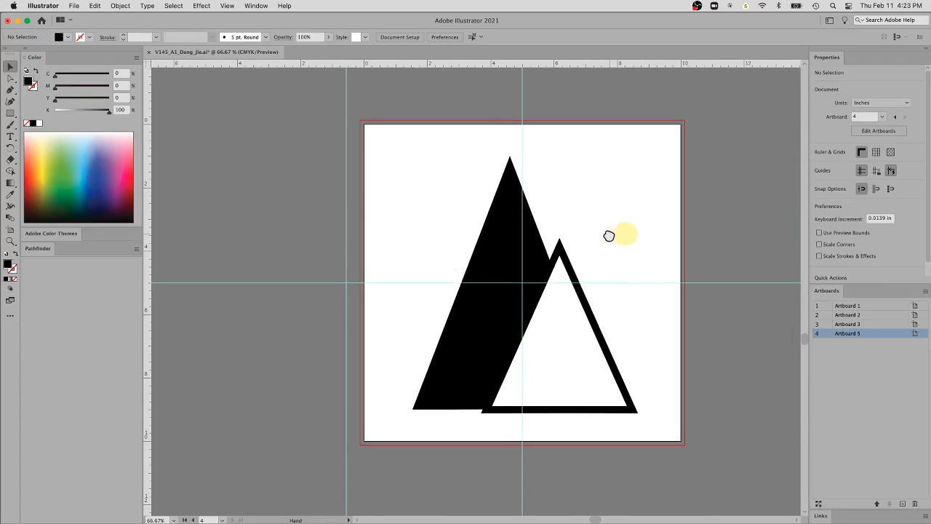
pyautogui.press('w')
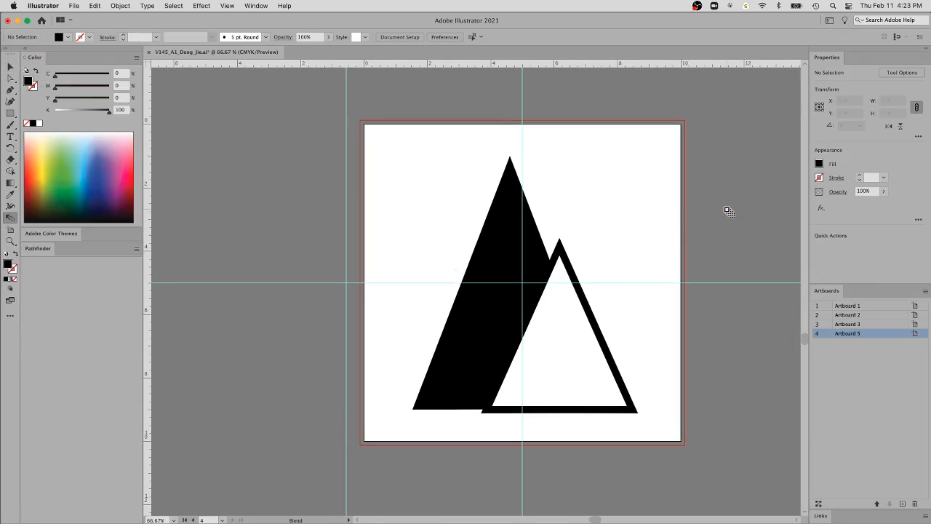
pyautogui.scroll(-6, 725, 207)
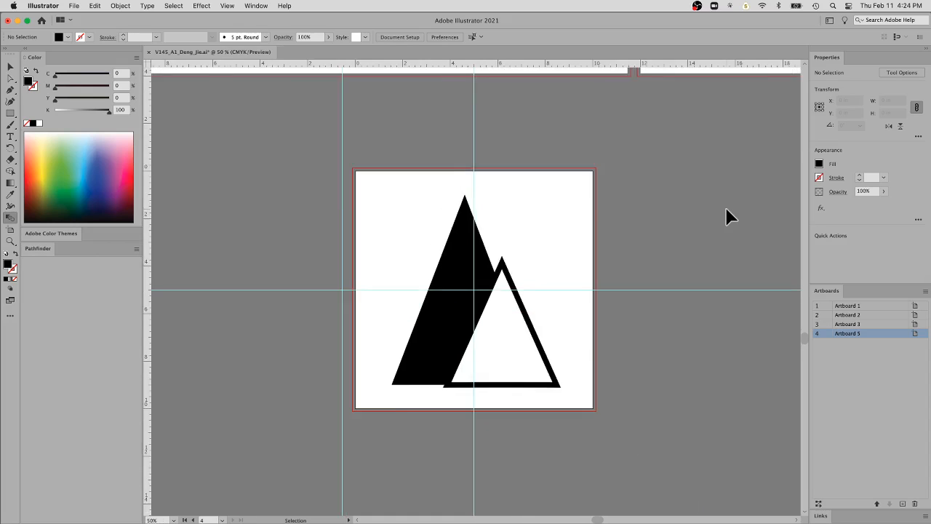
pyautogui.scroll(-2, 726, 206)
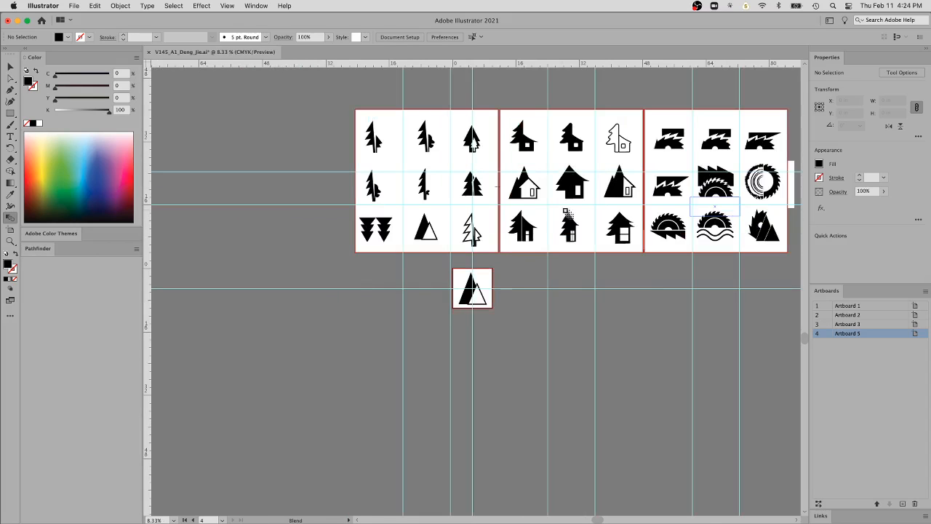
pyautogui.press('super+space')
pyautogui.click(472, 294)
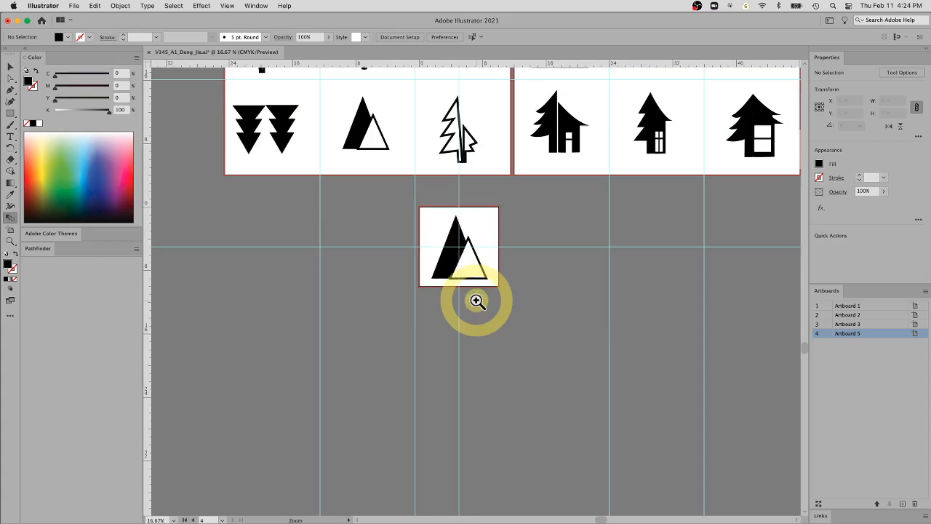
pyautogui.click(458, 260)
pyautogui.click(453, 201)
pyautogui.click(474, 264)
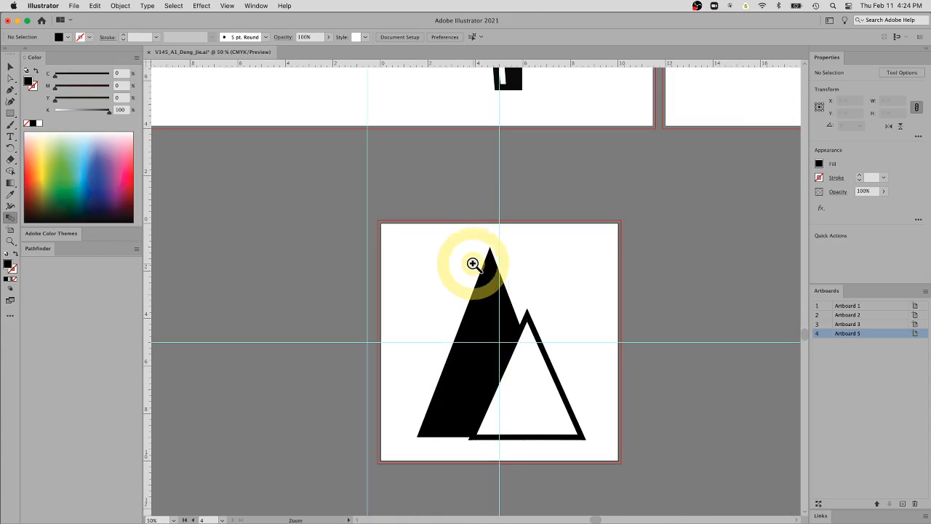
pyautogui.moveTo(521, 285); pyautogui.dragTo(519, 178)
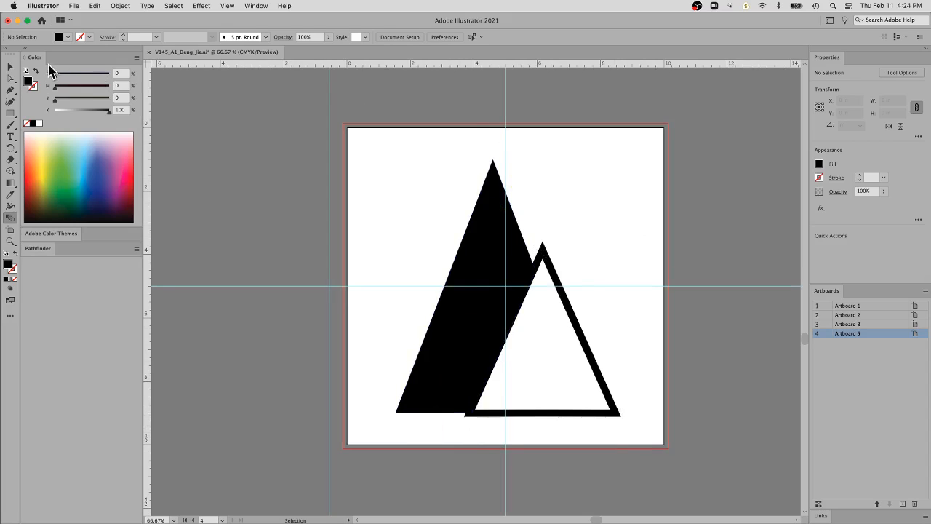
# Try narrowing the small artboard to about 9.19 in wide from its right edge, then undo the resize and leave artboard editing.
pyautogui.click(12, 66)
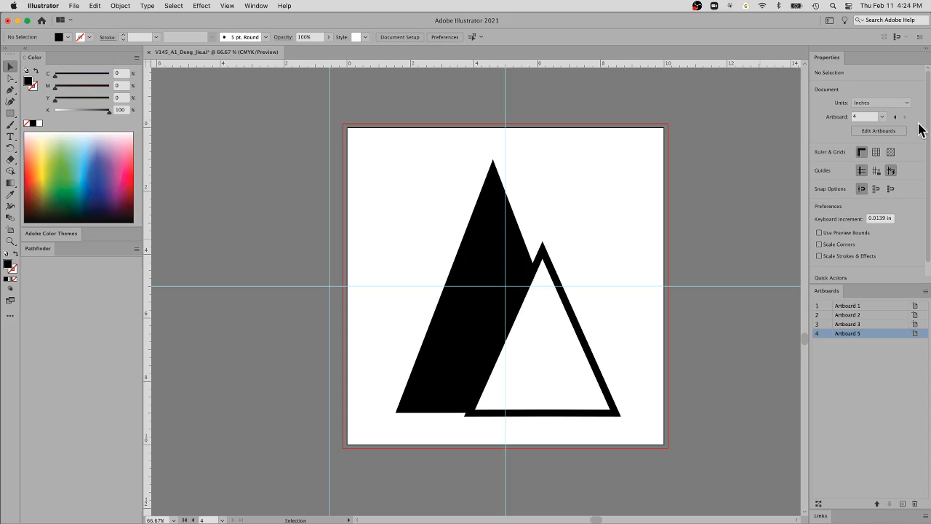
pyautogui.click(890, 171)
pyautogui.click(876, 131)
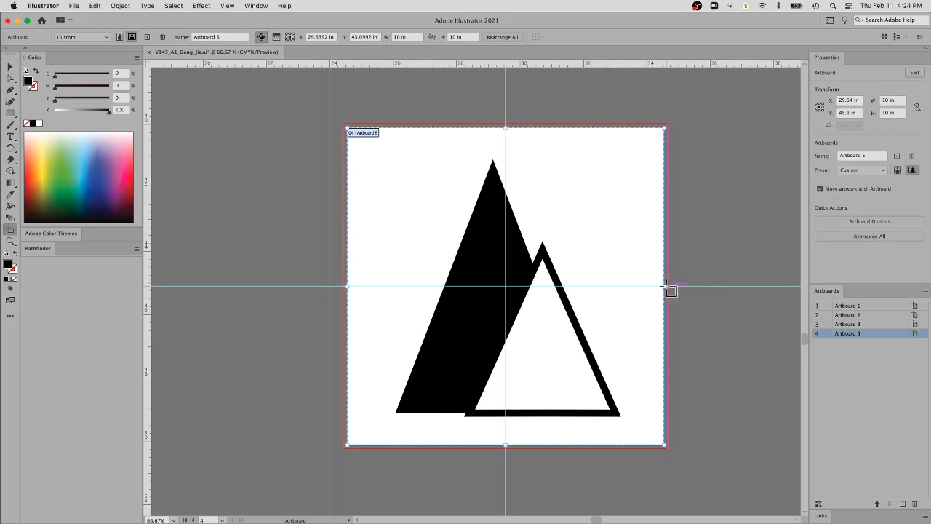
pyautogui.moveTo(664, 287); pyautogui.dragTo(639, 290)
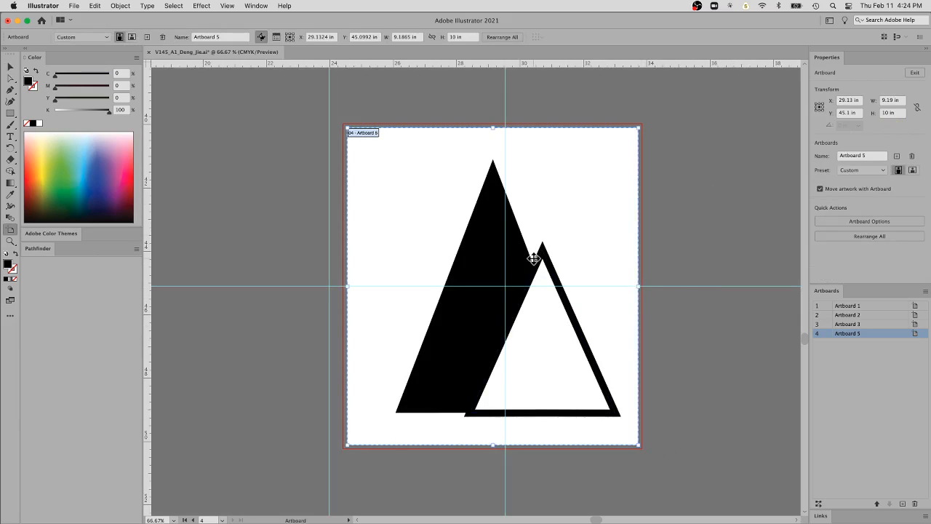
pyautogui.press('v')
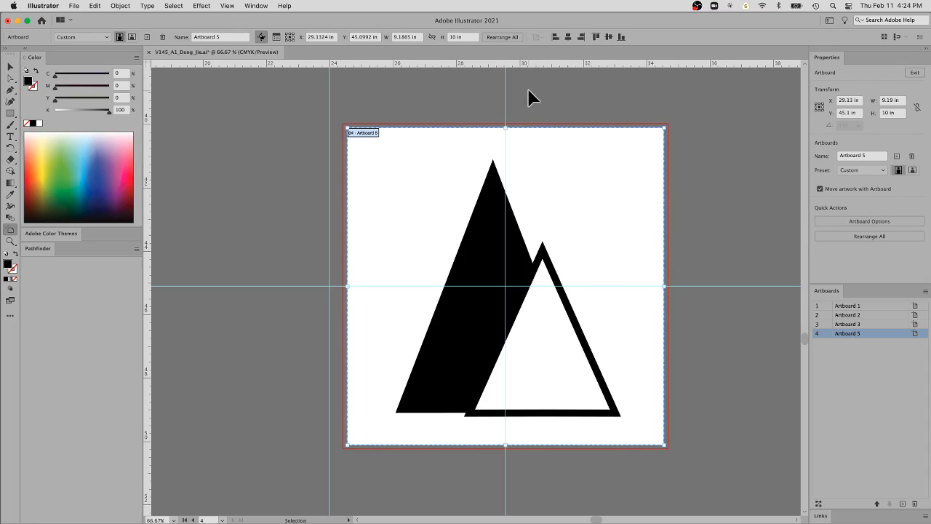
pyautogui.press('super+z')
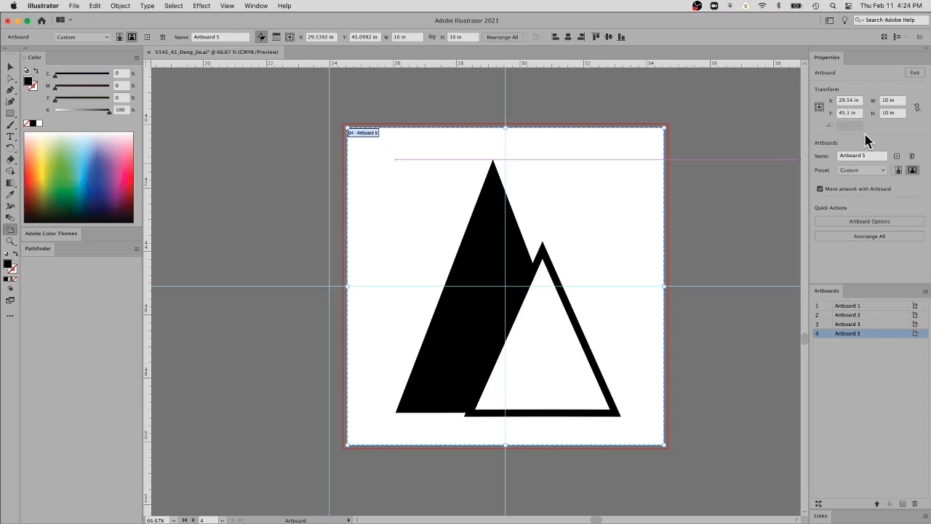
pyautogui.click(914, 72)
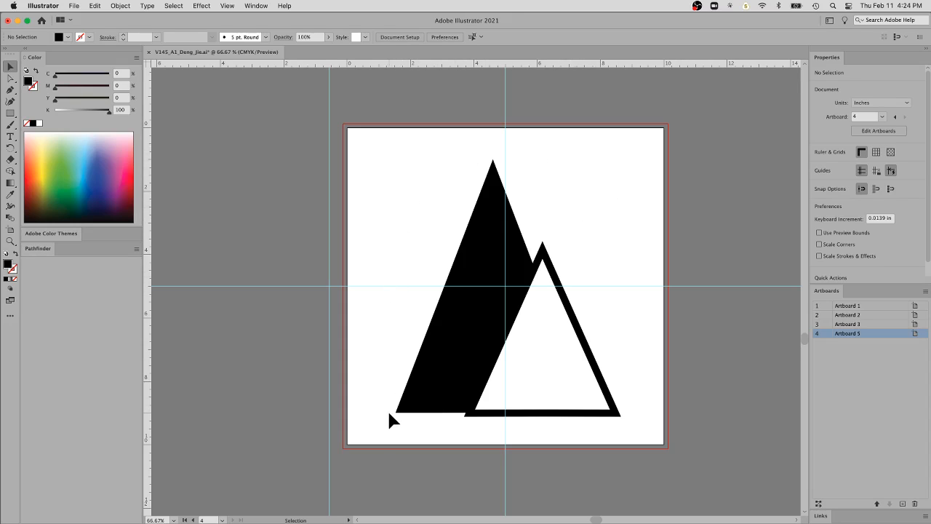
# Fill only the outlined triangle inside the logo group with white, keeping its black stroke, and deselect it.
pyautogui.click(552, 331)
pyautogui.click(568, 315)
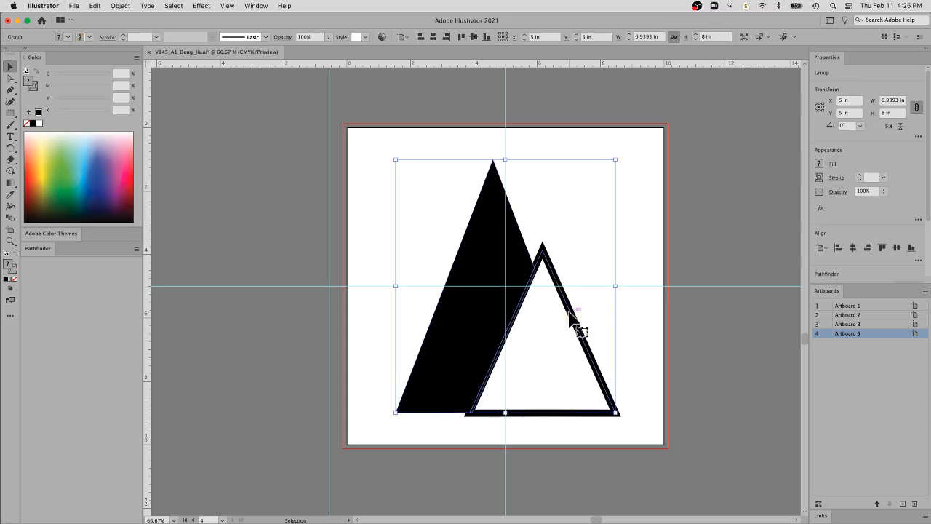
pyautogui.click(644, 285)
pyautogui.press('a')
pyautogui.click(598, 260)
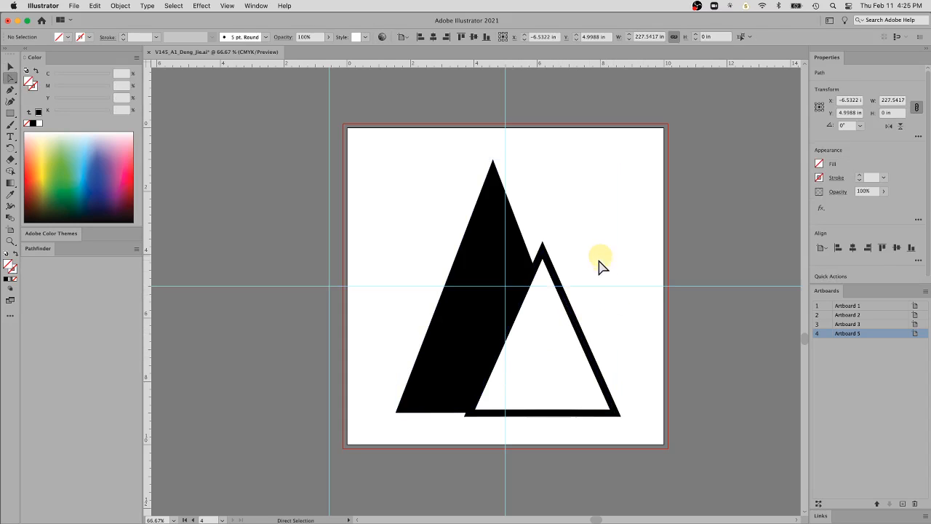
pyautogui.click(570, 309)
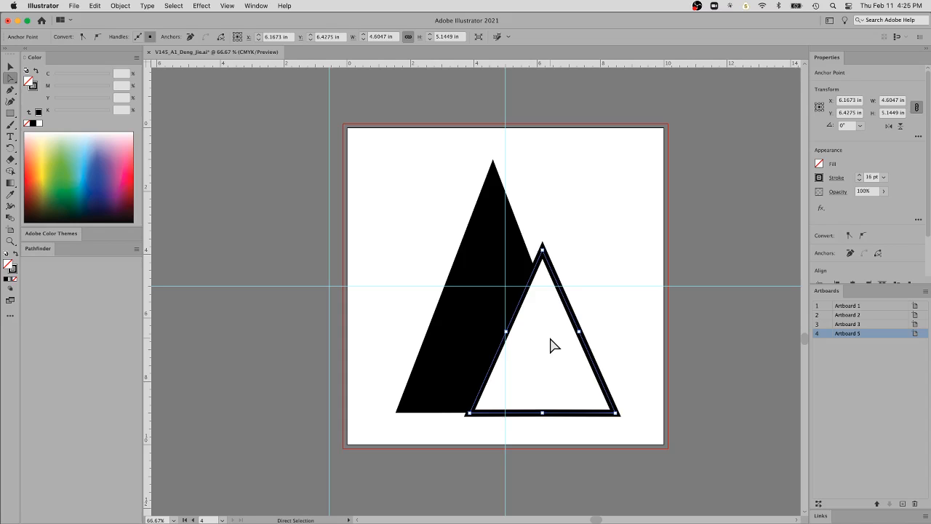
pyautogui.click(40, 124)
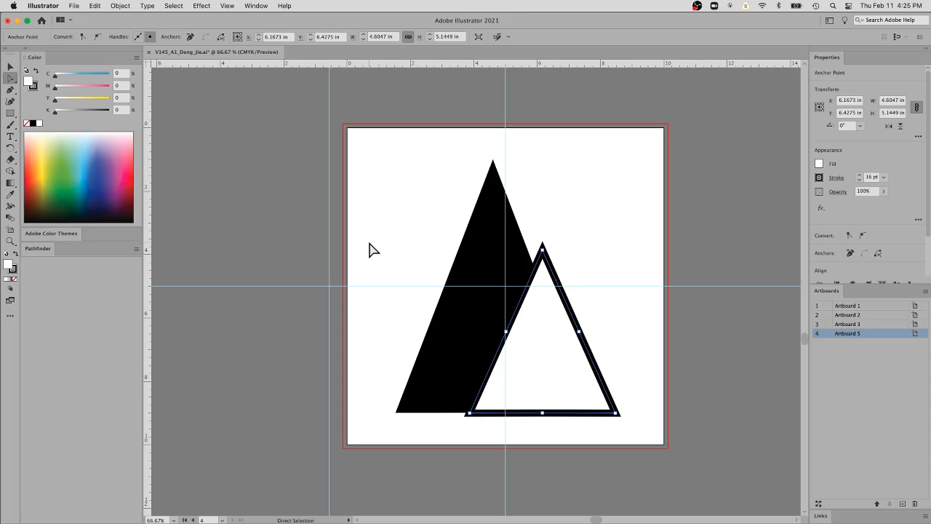
pyautogui.click(358, 95)
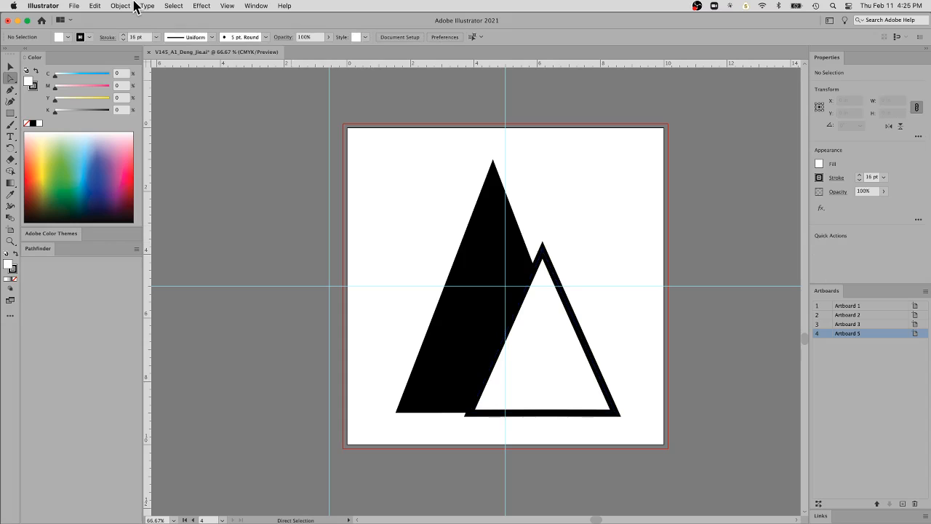
# Set up saving the document in the Student Work folder as Illustrator EPS, using artboards limited to a range.
pyautogui.click(74, 6)
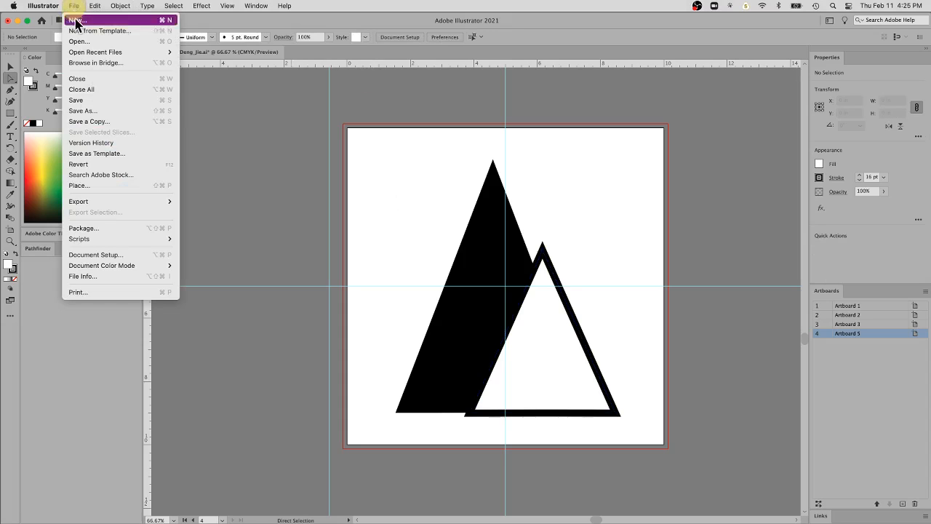
pyautogui.click(112, 110)
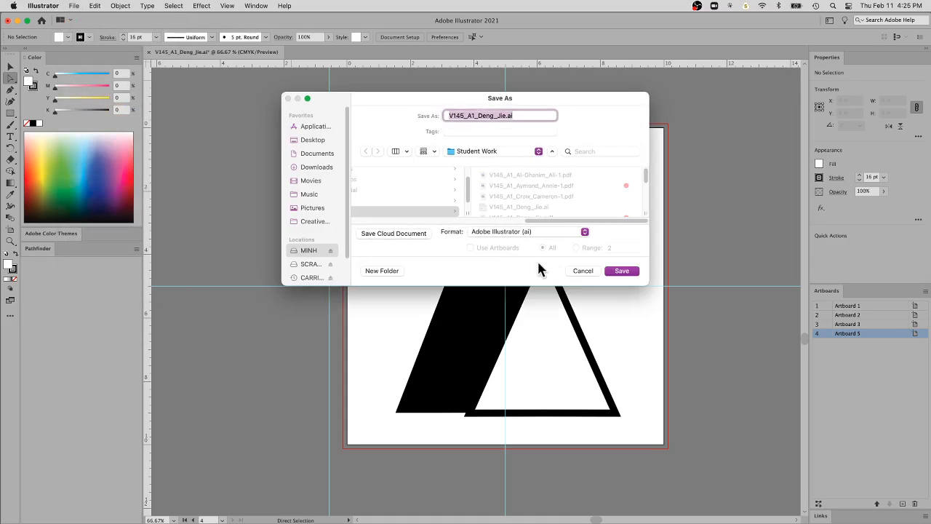
pyautogui.click(534, 233)
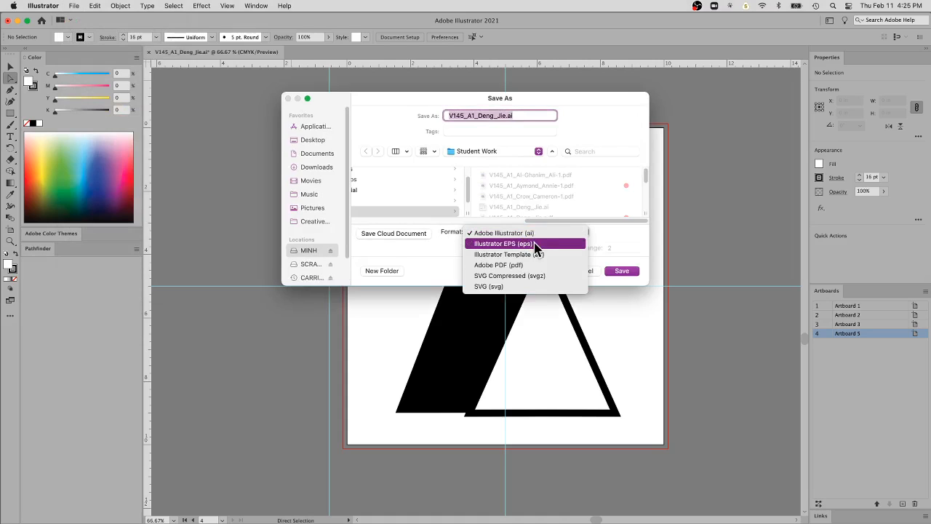
pyautogui.click(533, 244)
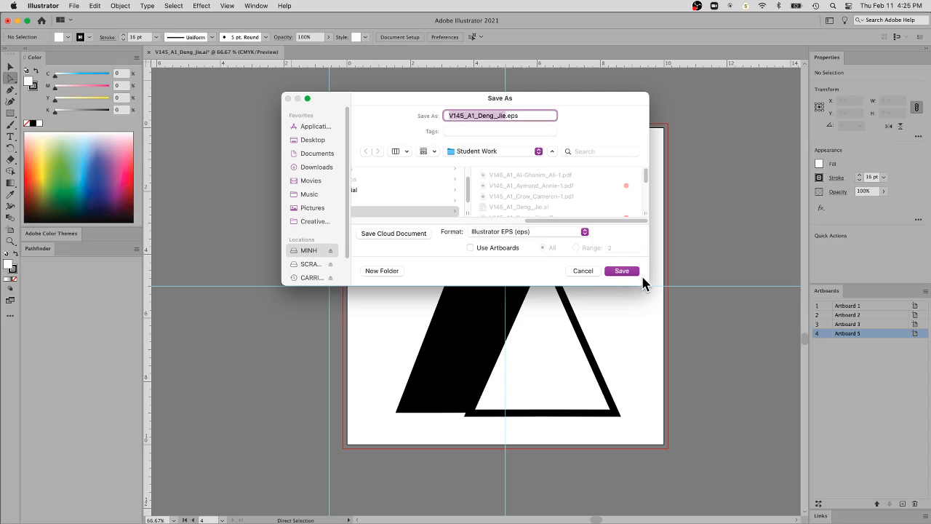
pyautogui.moveTo(646, 284); pyautogui.dragTo(682, 337)
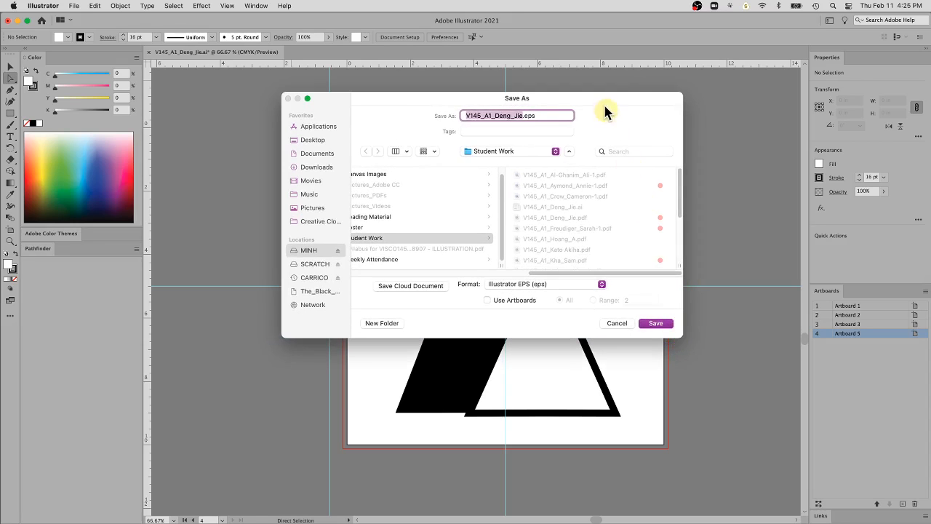
pyautogui.moveTo(604, 96); pyautogui.dragTo(584, 62)
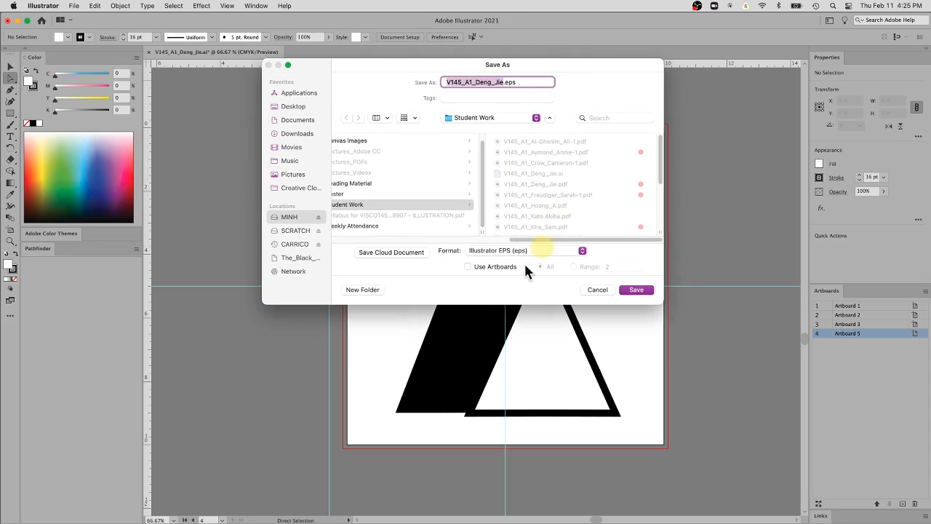
pyautogui.click(494, 268)
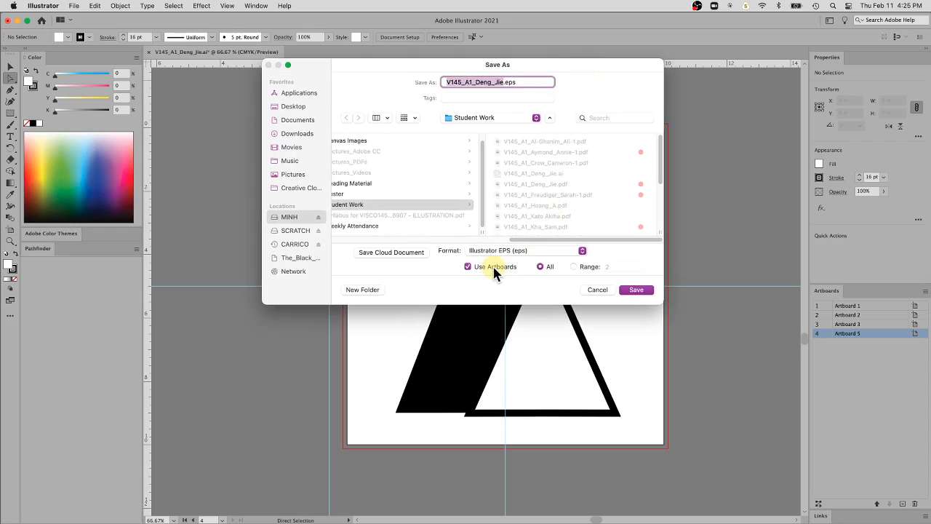
pyautogui.click(587, 267)
pyautogui.click(616, 267)
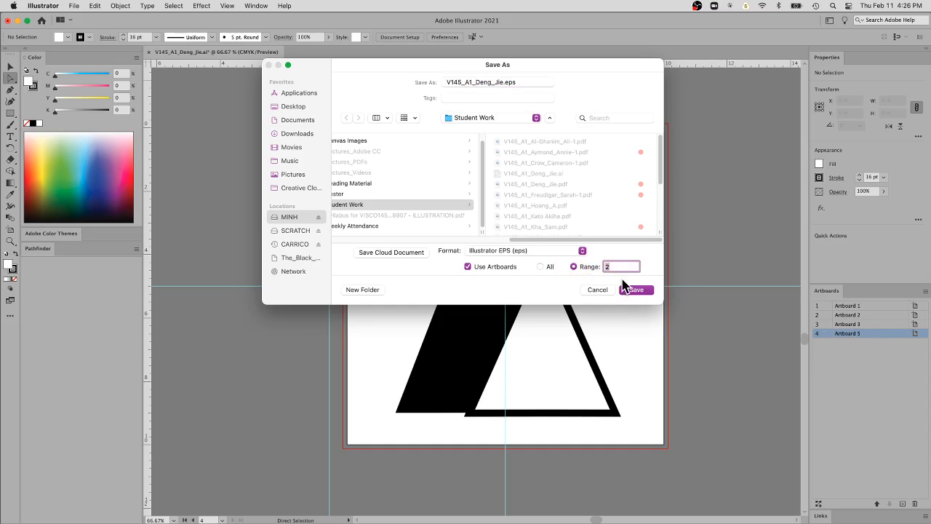
# Try to save the EPS file with the artboard range set to 5.
pyautogui.write('5')
pyautogui.moveTo(662, 303); pyautogui.dragTo(684, 451)
pyautogui.click(662, 433)
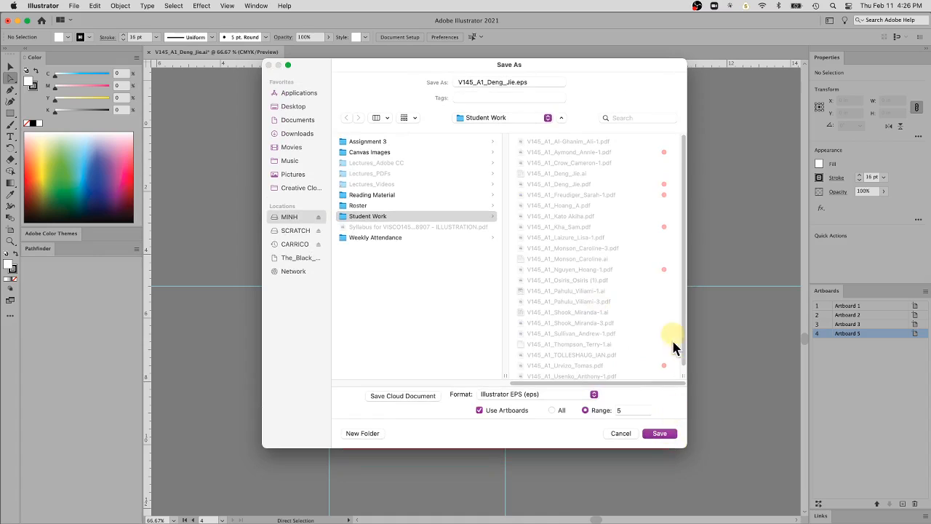
pyautogui.click(671, 434)
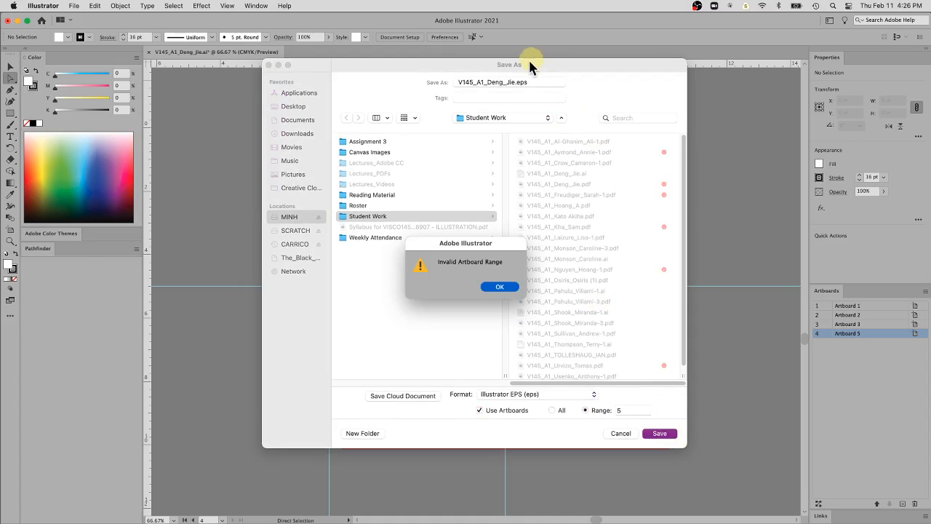
pyautogui.click(514, 289)
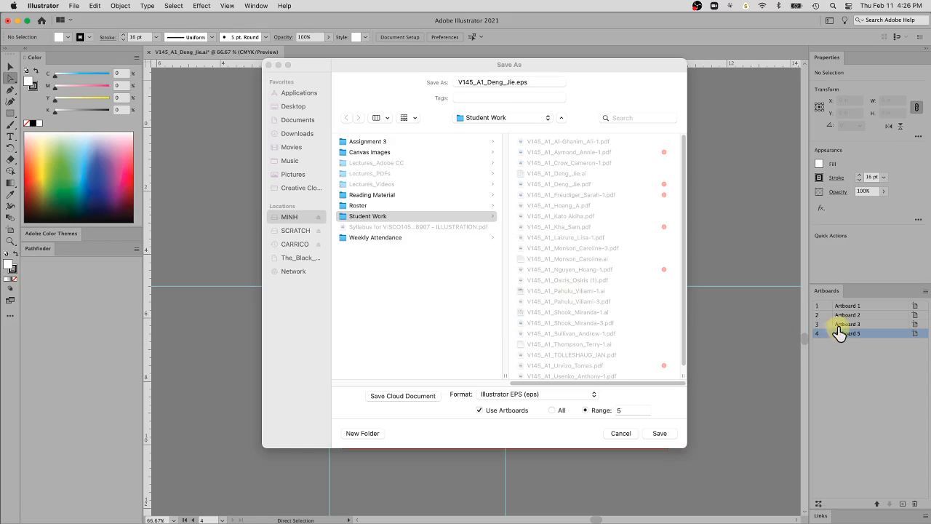
# Set the artboard range to 4 and save the EPS file with the Illustrator 2020 EPS version.
pyautogui.click(622, 412)
pyautogui.write('4')
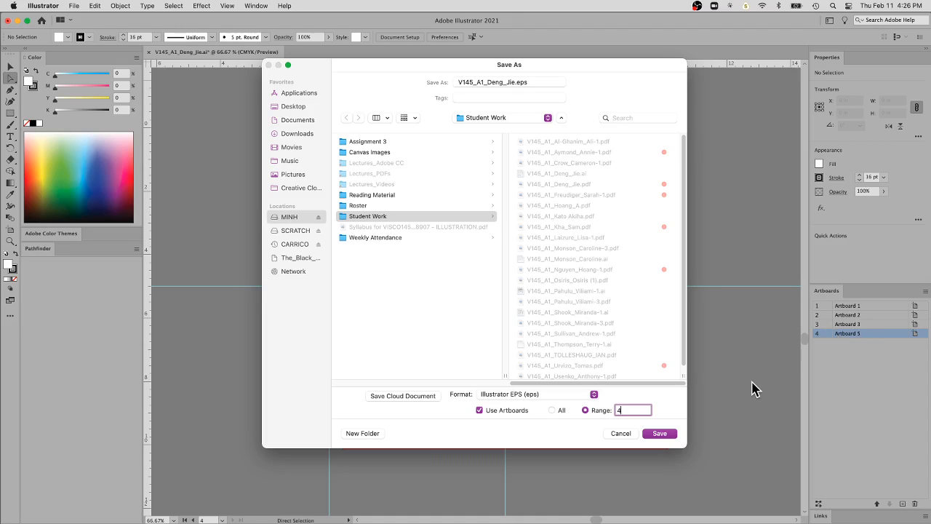
pyautogui.click(666, 436)
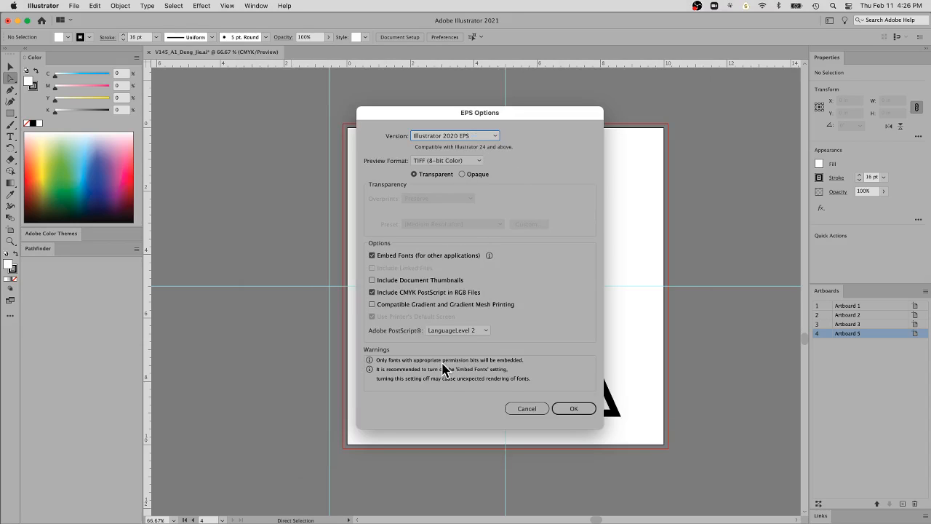
pyautogui.click(582, 409)
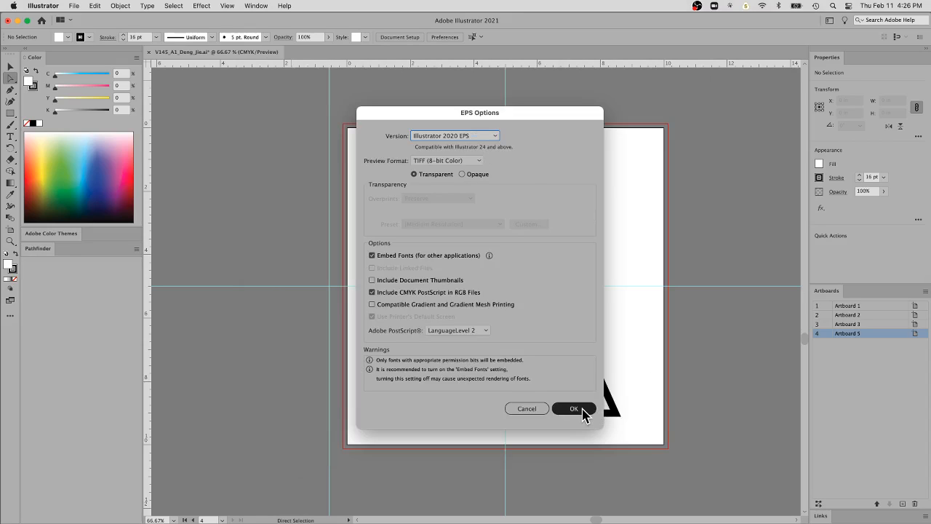
pyautogui.click(582, 409)
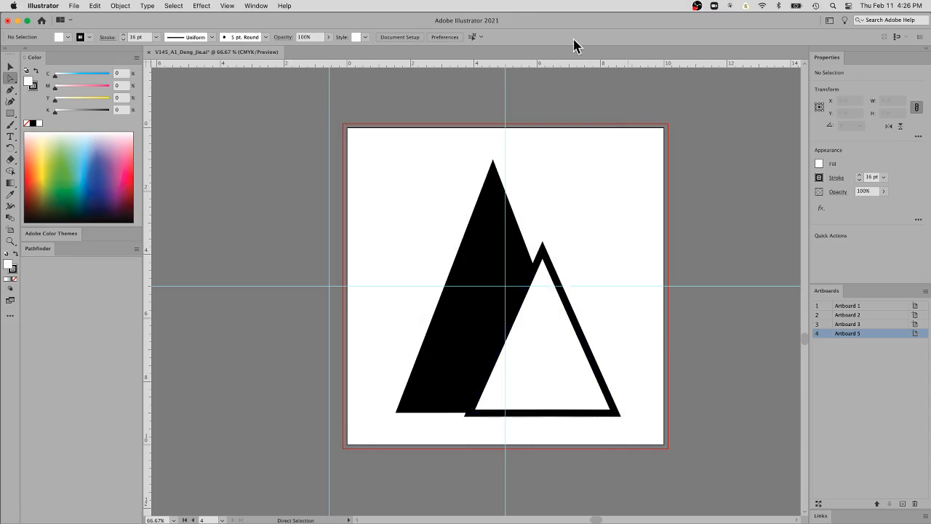
# Reveal the document in Finder, preview the exported artboard EPS in the Student Work folder, and return to Illustrator.
pyautogui.rightClick(237, 57)
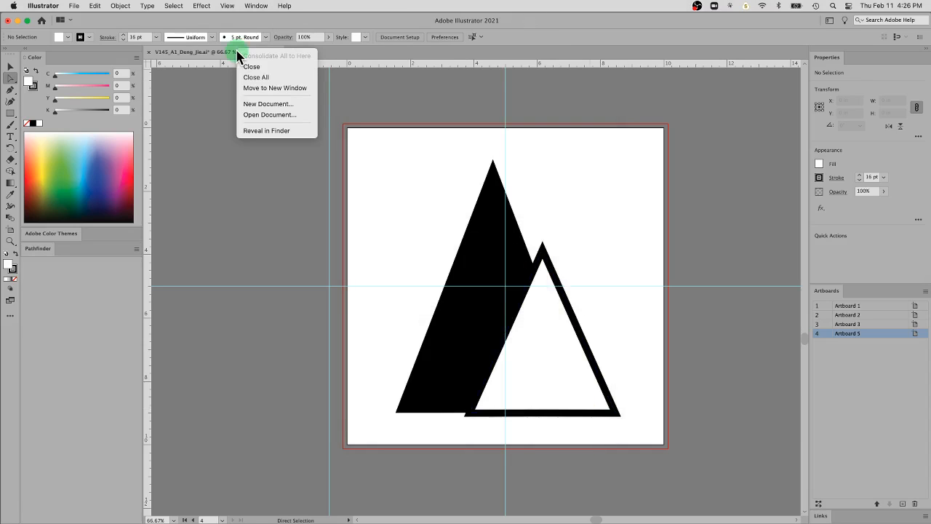
pyautogui.click(261, 131)
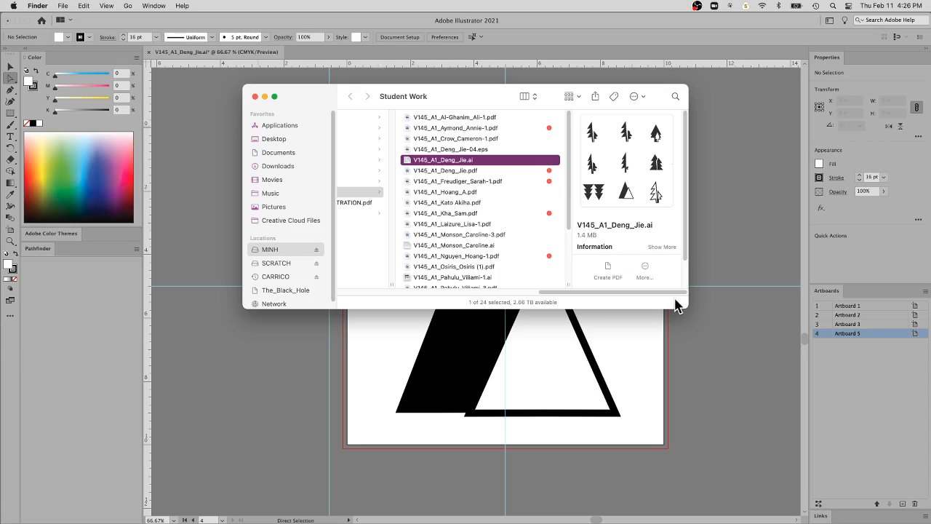
pyautogui.moveTo(684, 306); pyautogui.dragTo(743, 350)
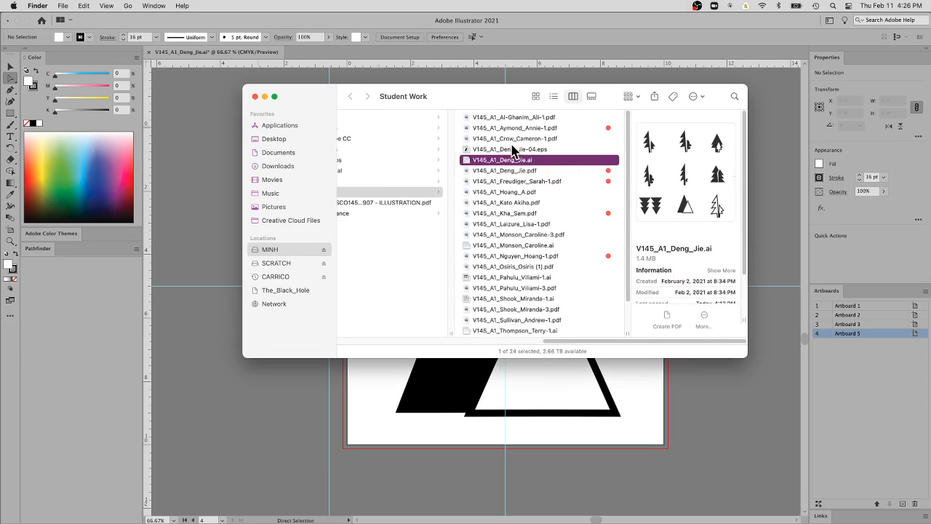
pyautogui.click(534, 150)
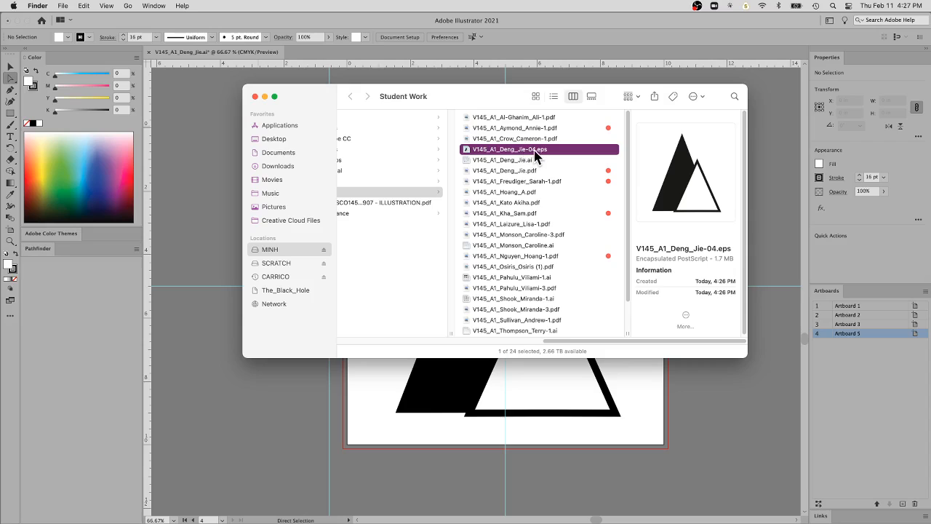
pyautogui.click(476, 62)
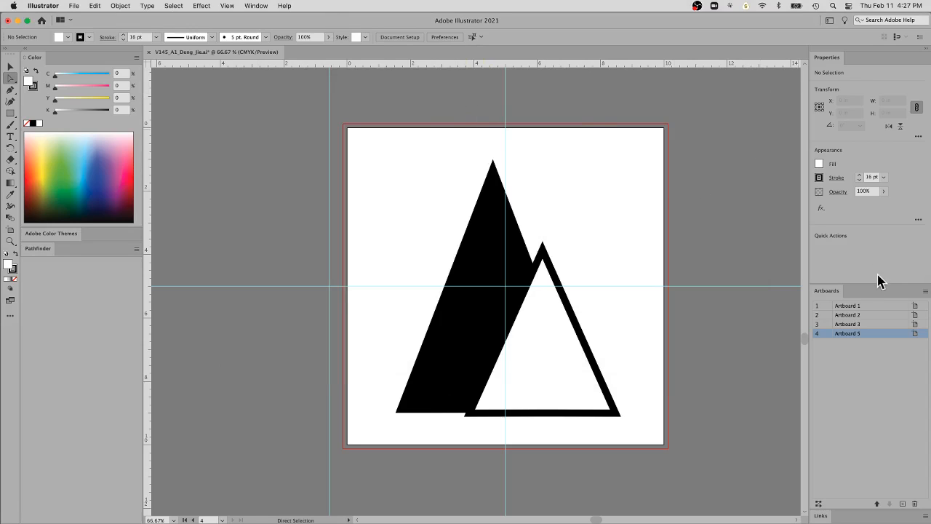
# Add a new artboard and choose the exported logo EPS ending in -04 for placement as a linked file.
pyautogui.click(903, 503)
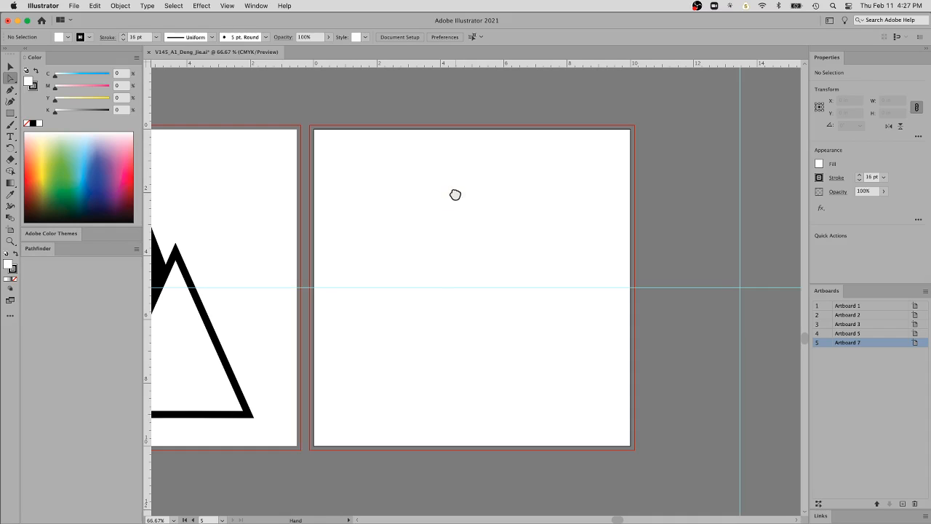
pyautogui.moveTo(436, 188); pyautogui.dragTo(415, 206)
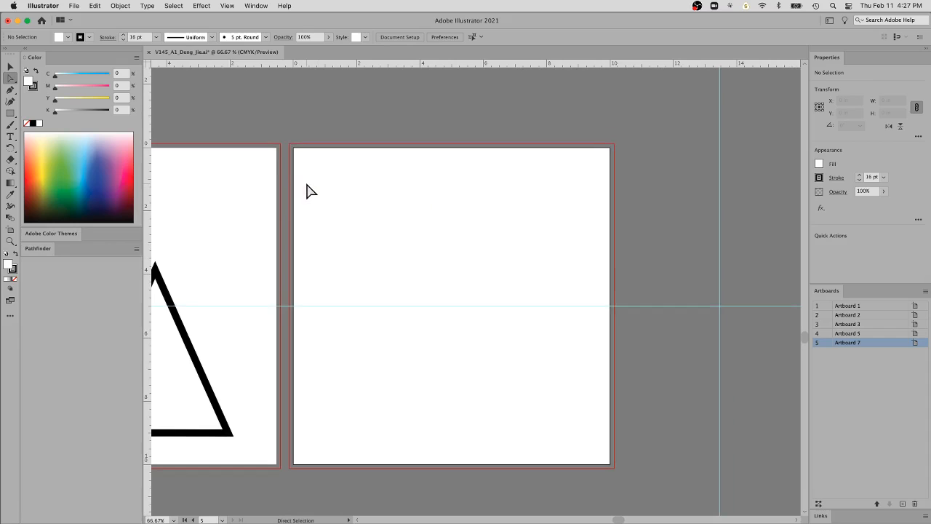
pyautogui.click(73, 6)
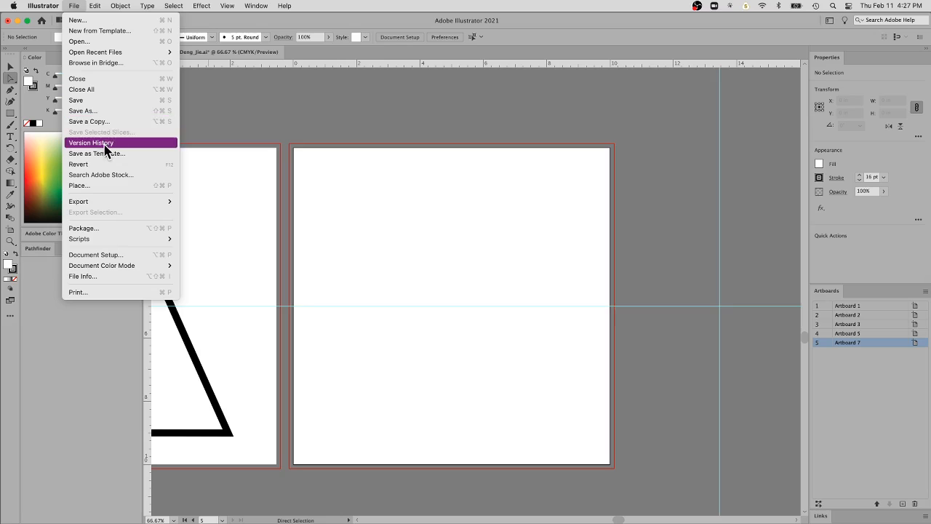
pyautogui.click(107, 187)
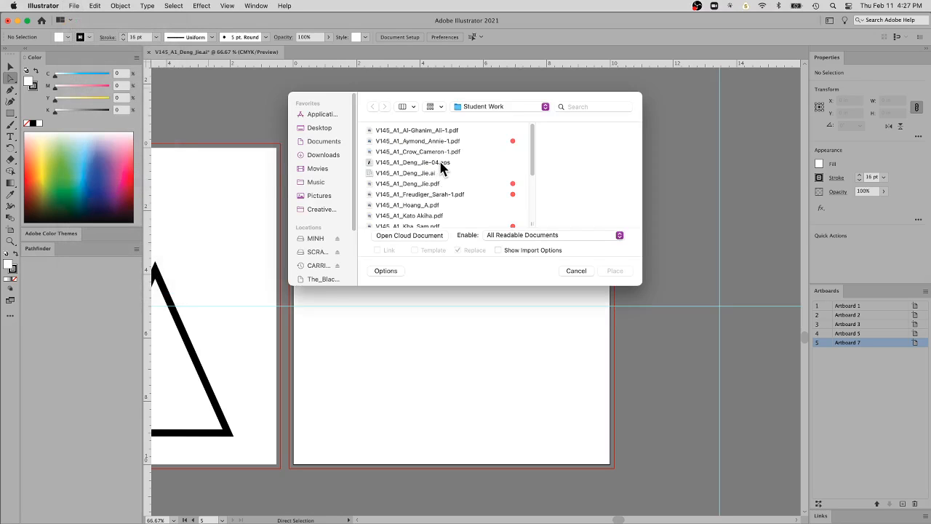
pyautogui.click(441, 163)
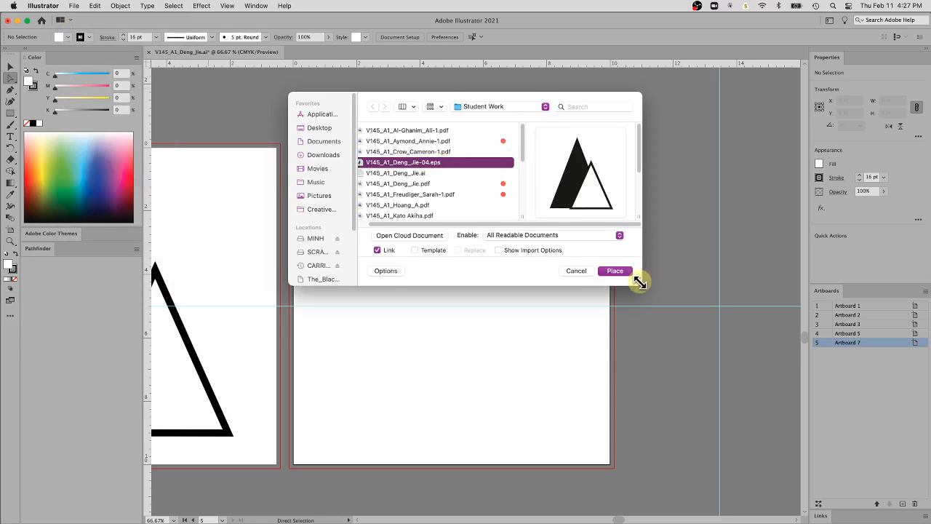
pyautogui.moveTo(639, 283); pyautogui.dragTo(657, 255)
pyautogui.click(646, 249)
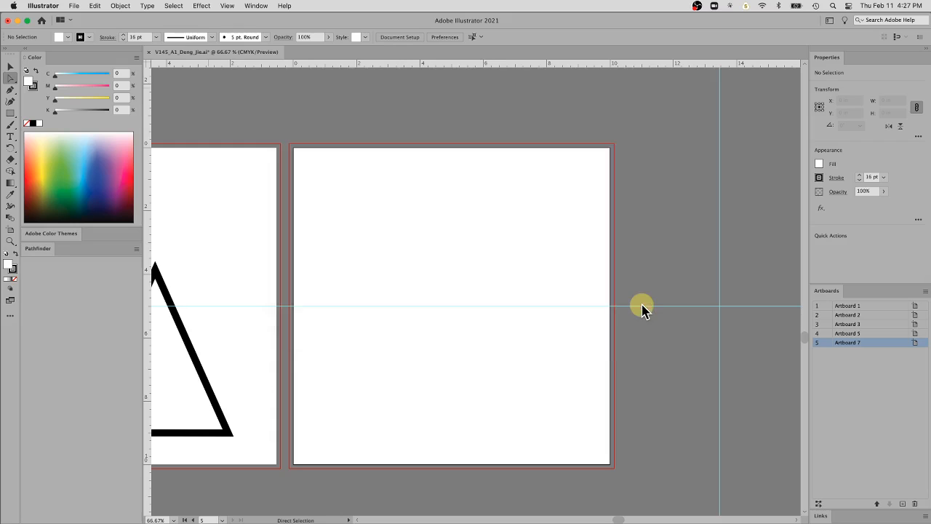
# Place the linked logo at 10.25 in square on the new artboard and move its centre to about X 5 in, Y 5.06 in.
pyautogui.click(355, 196)
pyautogui.moveTo(499, 278); pyautogui.dragTo(431, 231)
pyautogui.click(534, 241)
pyautogui.moveTo(479, 198); pyautogui.dragTo(486, 199)
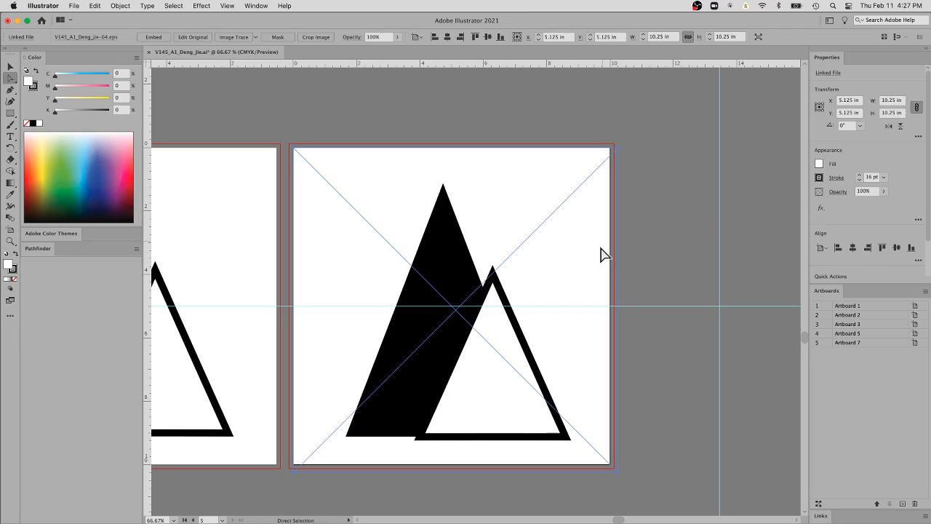
pyautogui.moveTo(589, 270)
pyautogui.mouseDown()
pyautogui.moveTo(580, 261)
pyautogui.moveTo(584, 267)
pyautogui.mouseUp()
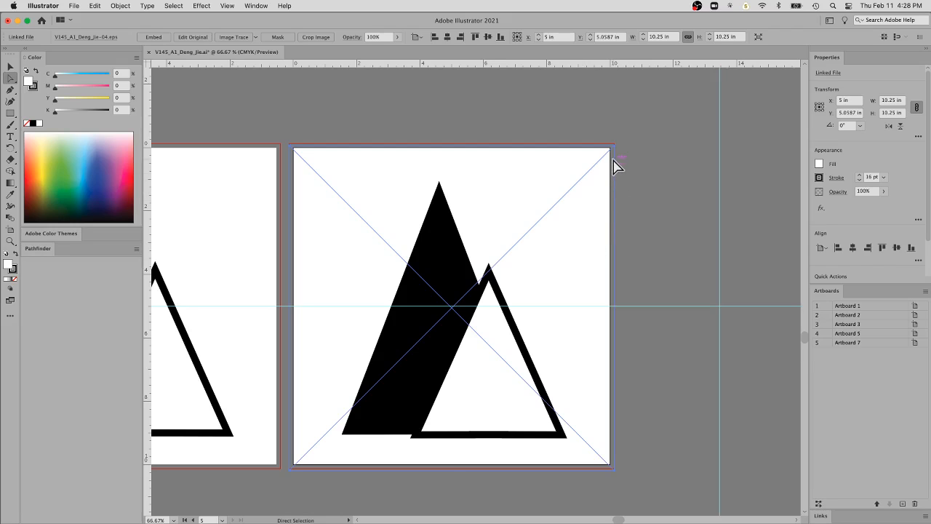
# Scale the linked logo down proportionally to about 0.4 in square in the lower part of the new artboard.
pyautogui.press('v')
pyautogui.moveTo(615, 147); pyautogui.dragTo(428, 323)
pyautogui.moveTo(416, 391); pyautogui.dragTo(500, 309)
pyautogui.moveTo(511, 249); pyautogui.dragTo(400, 359)
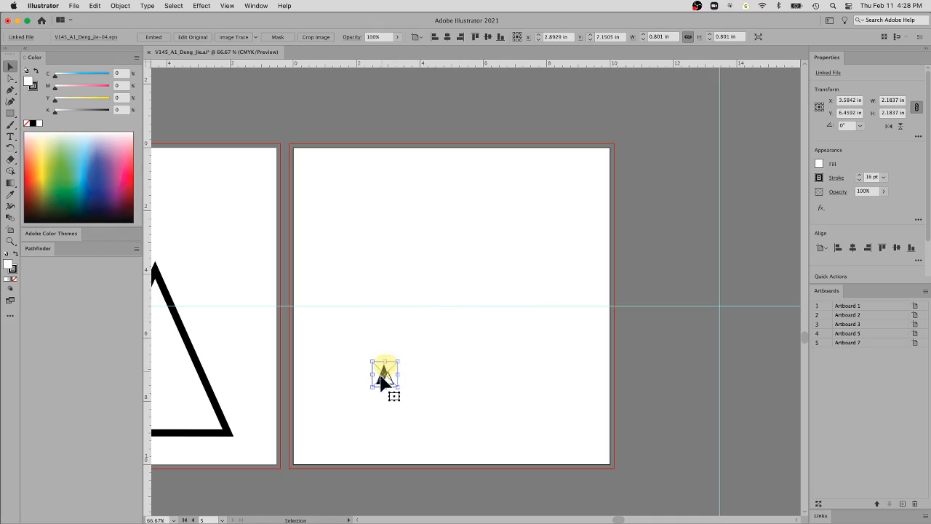
pyautogui.press('super+space')
pyautogui.keyDown('super'); pyautogui.click(387, 381); pyautogui.keyUp('super')
pyautogui.keyDown('super'); pyautogui.click(386, 381); pyautogui.keyUp('super')
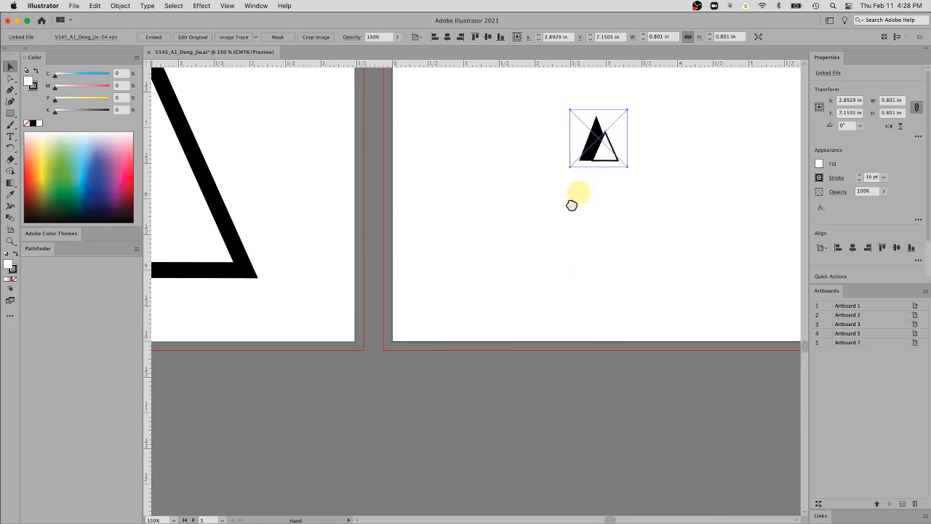
pyautogui.moveTo(572, 205); pyautogui.dragTo(520, 304)
pyautogui.moveTo(568, 217); pyautogui.dragTo(543, 245)
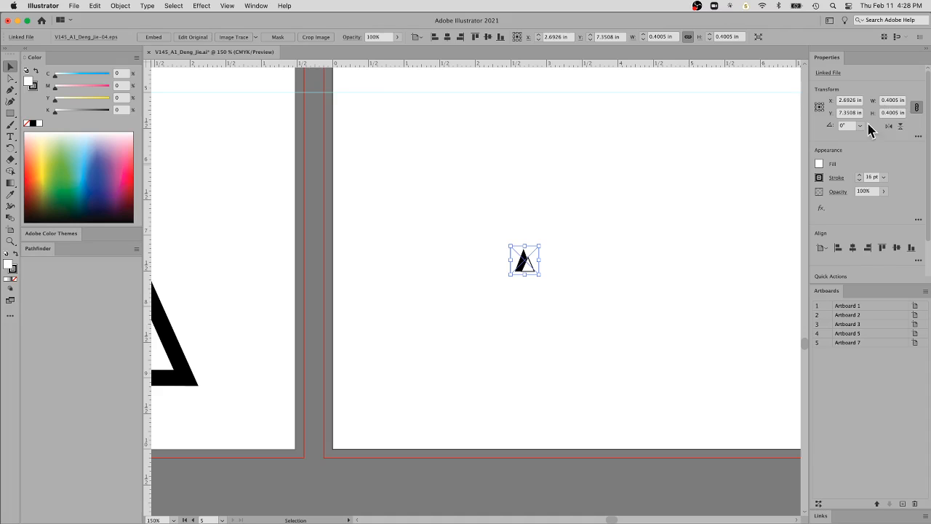
# Set the linked logo's height to 0.25 in with proportions locked, and deselect it.
pyautogui.press('z')
pyautogui.click(524, 265)
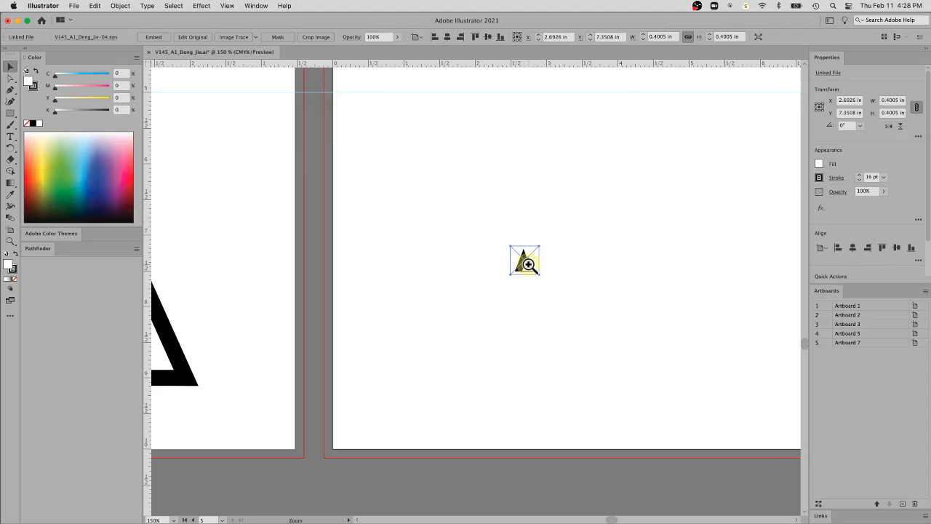
pyautogui.click(369, 328)
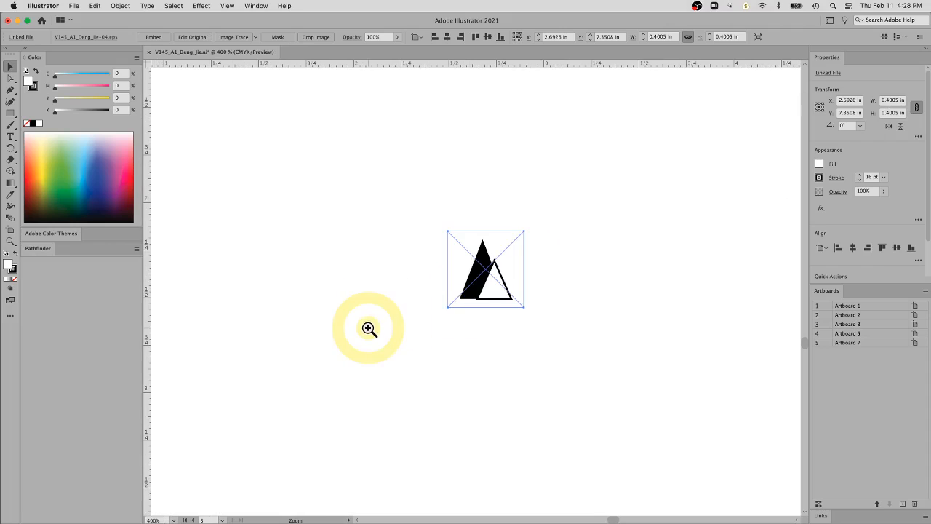
pyautogui.click(510, 289)
pyautogui.click(572, 262)
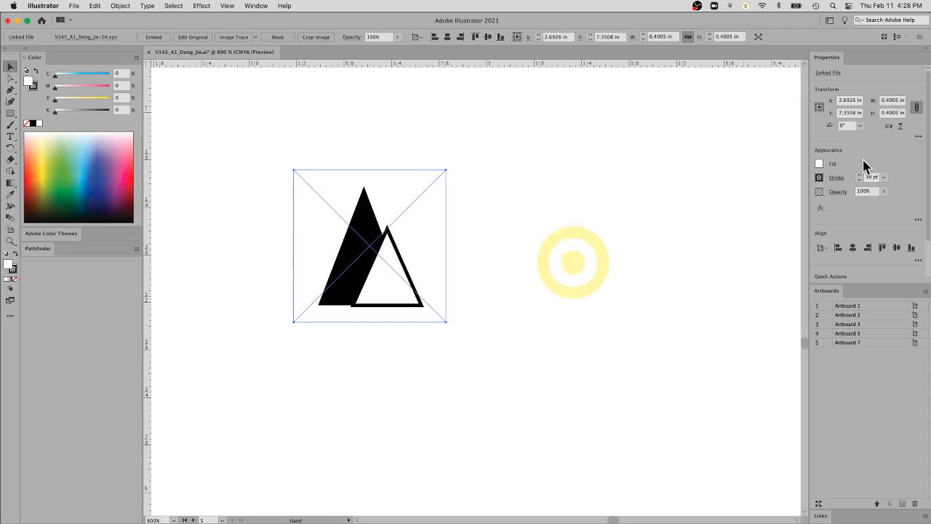
pyautogui.click(903, 113)
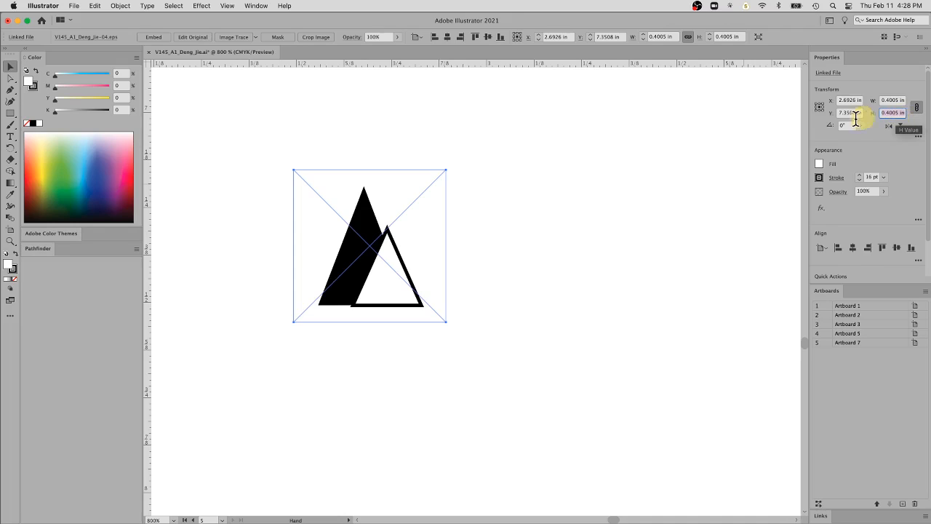
pyautogui.write('25')
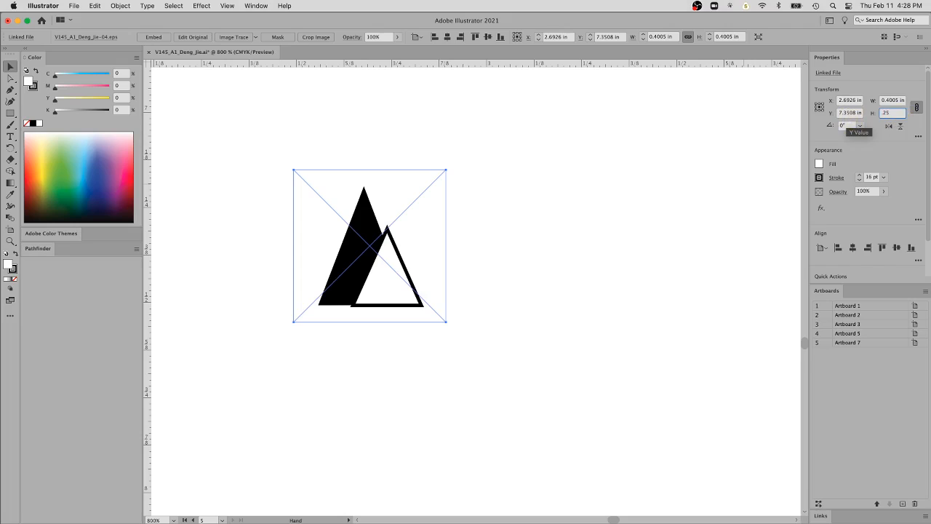
pyautogui.press('Return')
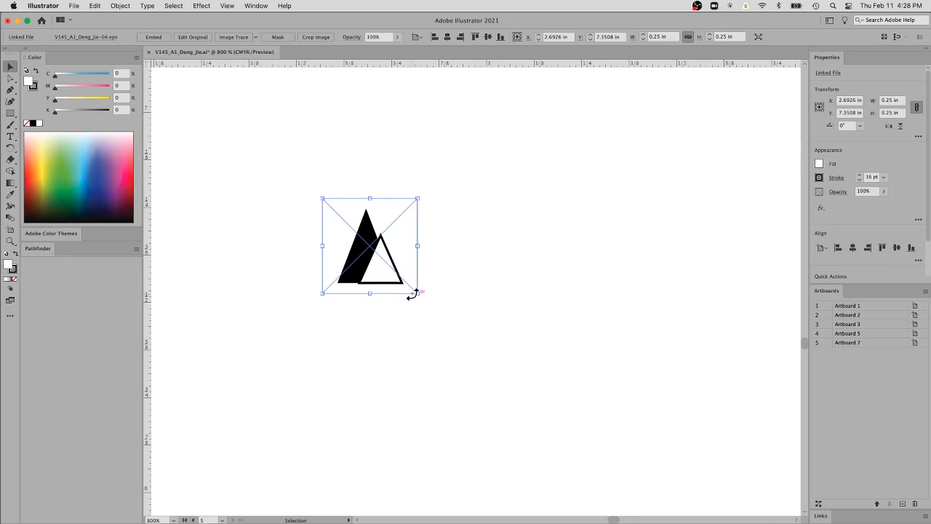
pyautogui.click(466, 237)
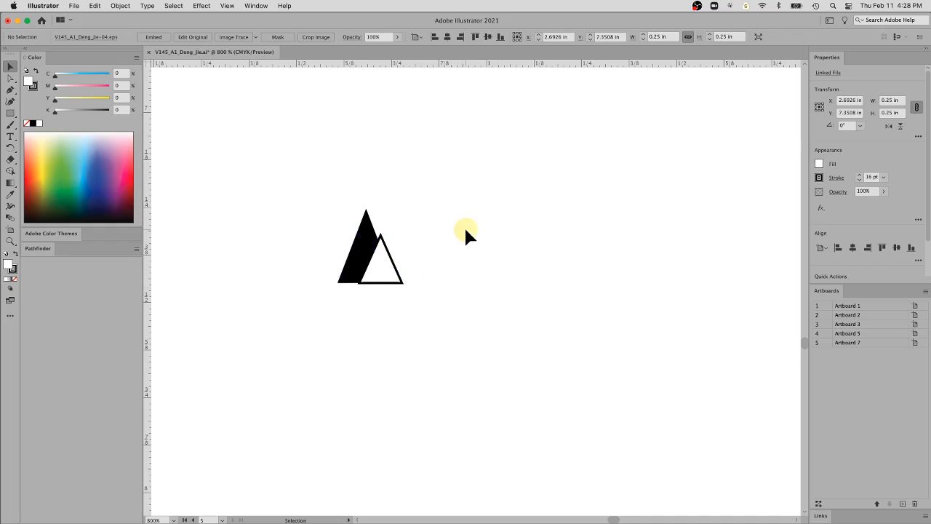
# Draw a rectangle about 0.06 × 0.03 in above the tiny logo and set its width to 0.25 in.
pyautogui.moveTo(461, 207); pyautogui.dragTo(540, 218)
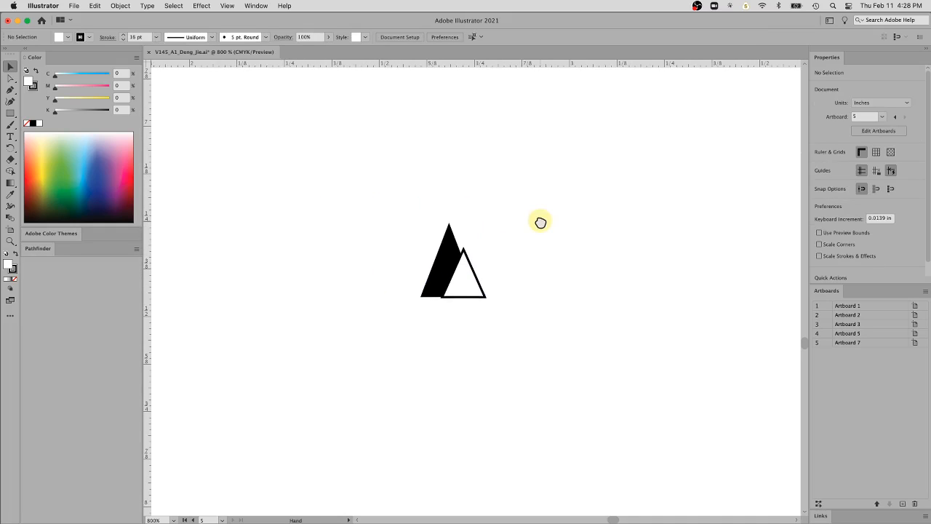
pyautogui.click(11, 115)
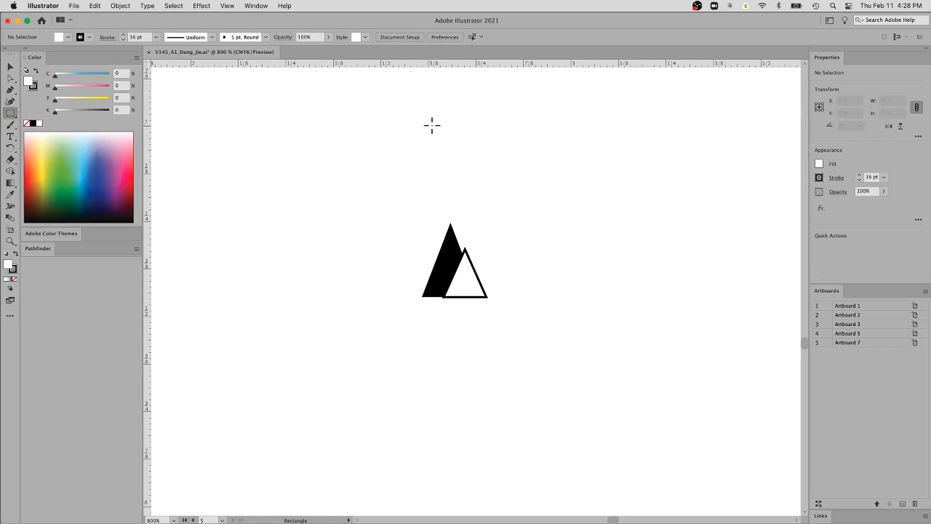
pyautogui.moveTo(541, 124)
pyautogui.mouseDown()
pyautogui.moveTo(611, 172)
pyautogui.moveTo(566, 137)
pyautogui.mouseUp()
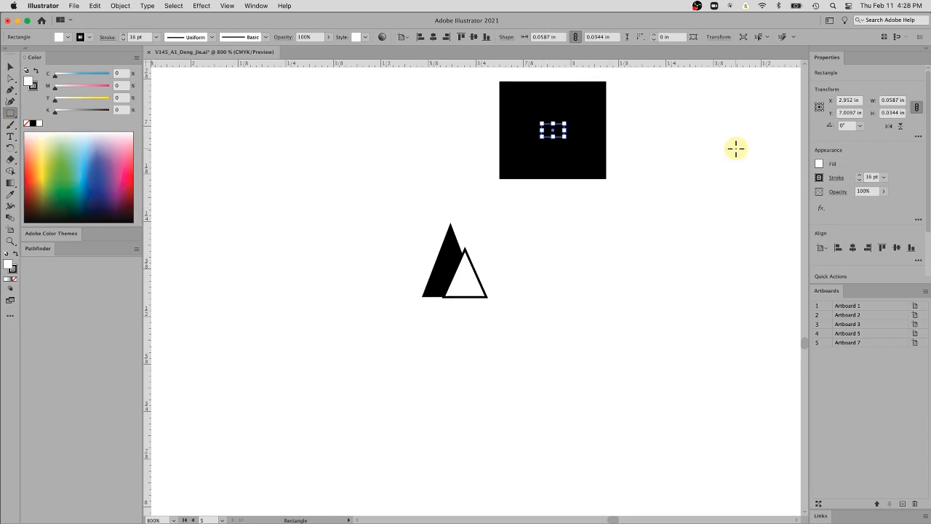
pyautogui.click(901, 101)
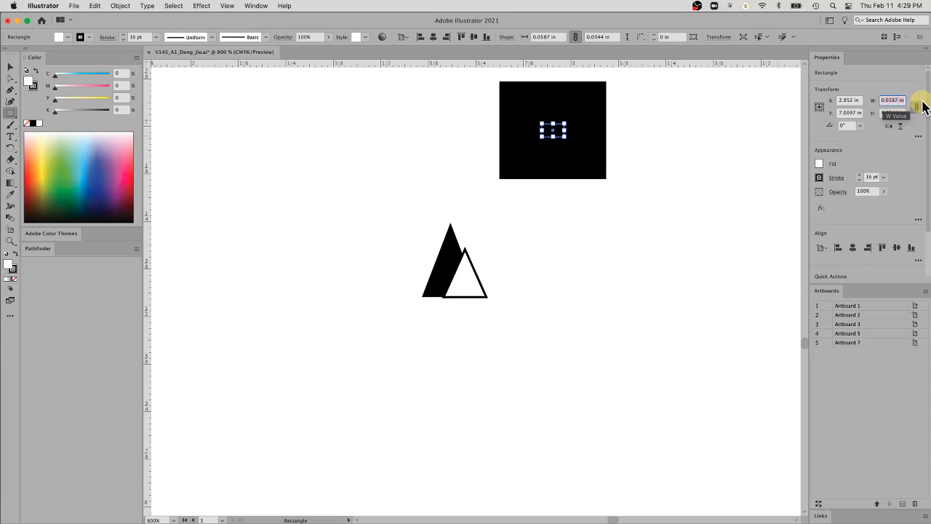
pyautogui.press('BackSpace')
pyautogui.press('Tab')
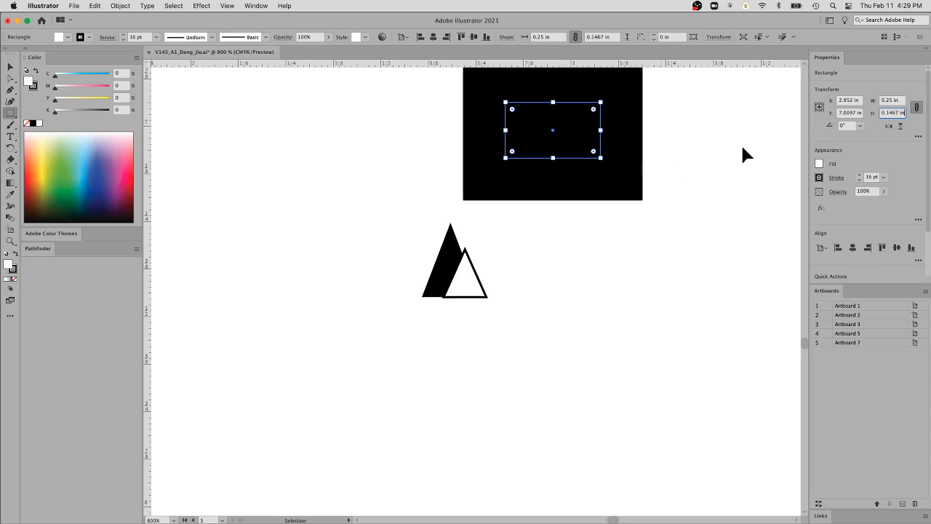
# Set the rectangle's height to 0.25 in with proportions unlocked, relock them, deselect it, and switch to the Selection tool.
pyautogui.click(917, 107)
pyautogui.click(898, 113)
pyautogui.press('Return')
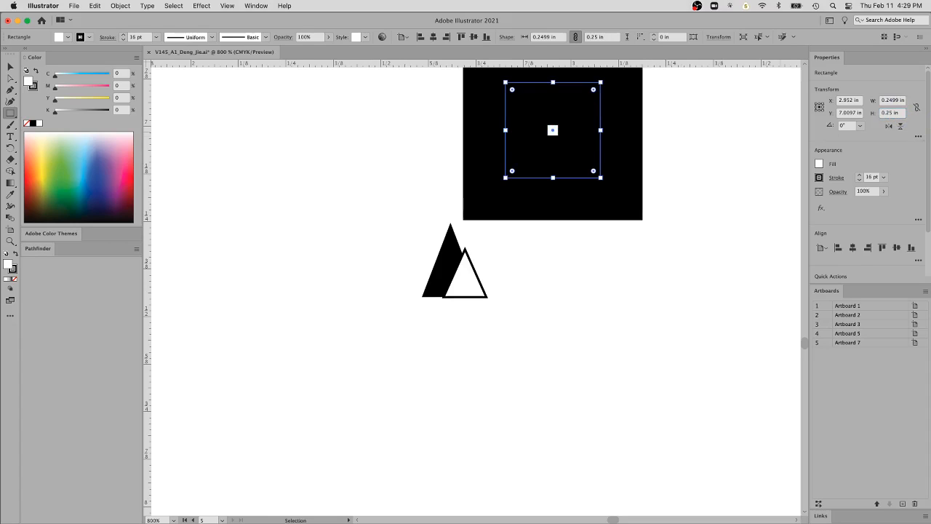
pyautogui.click(916, 107)
pyautogui.keyDown('super'); pyautogui.click(634, 197); pyautogui.keyUp('super')
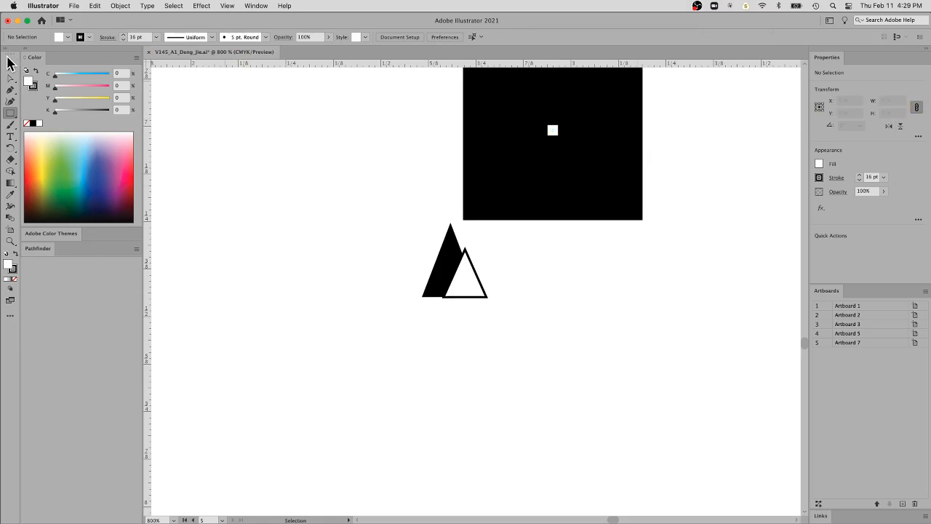
pyautogui.click(10, 65)
pyautogui.click(10, 65)
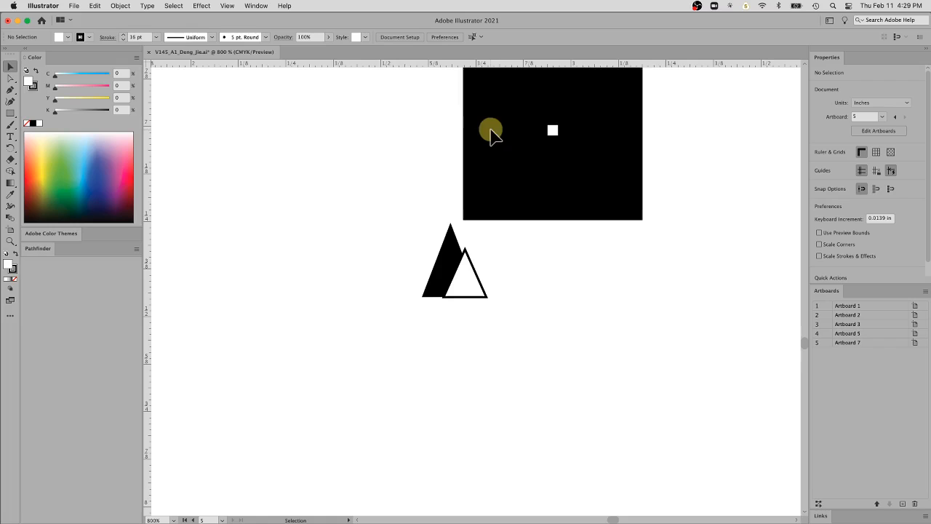
# Set the default stroke weight to 1 pt, and reduce the 0.25 in square's stroke weight to 1 pt.
pyautogui.click(481, 94)
pyautogui.click(157, 37)
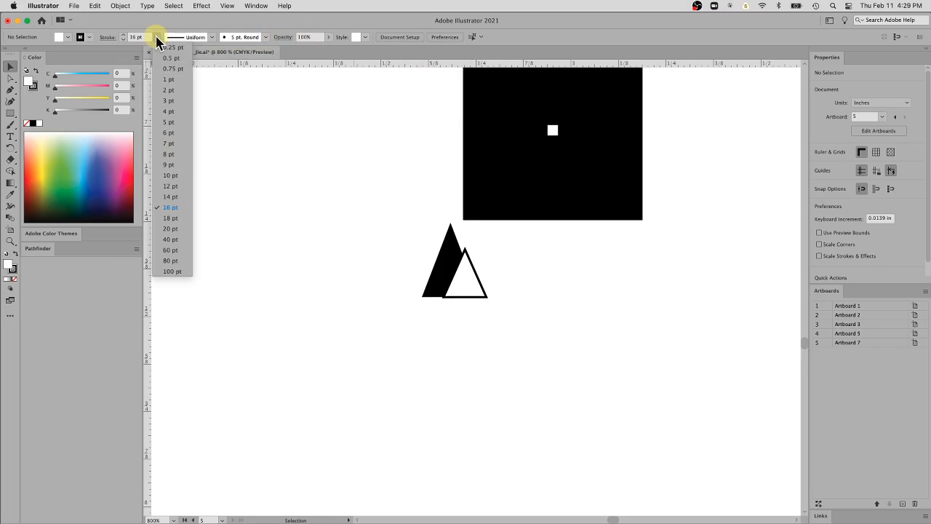
pyautogui.click(172, 79)
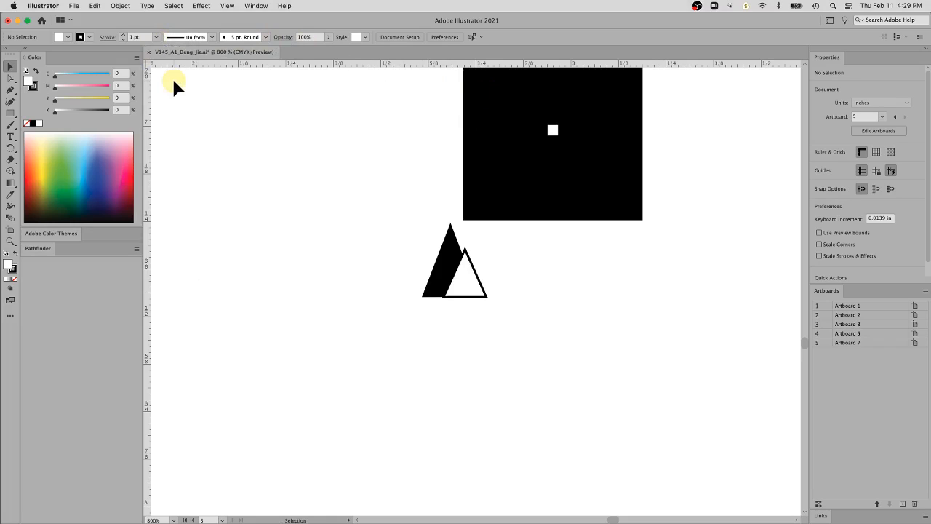
pyautogui.click(488, 161)
pyautogui.click(520, 157)
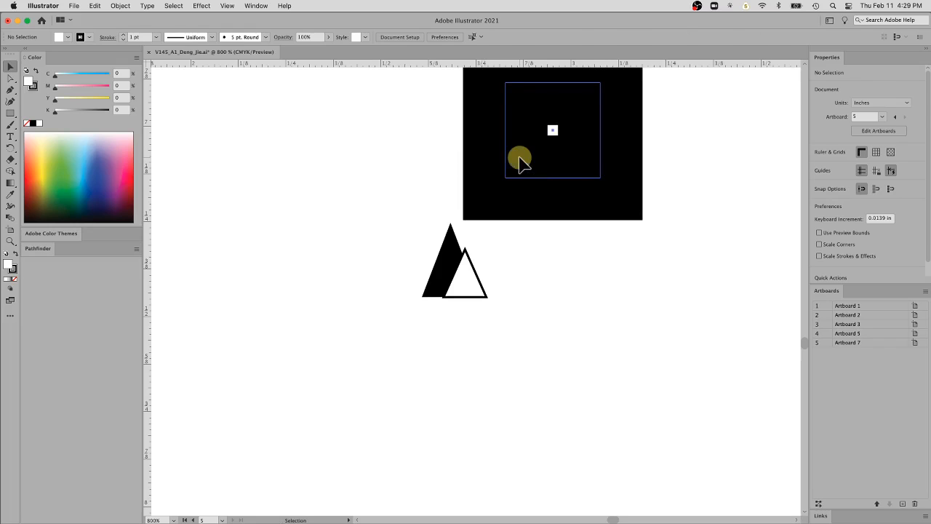
pyautogui.click(156, 36)
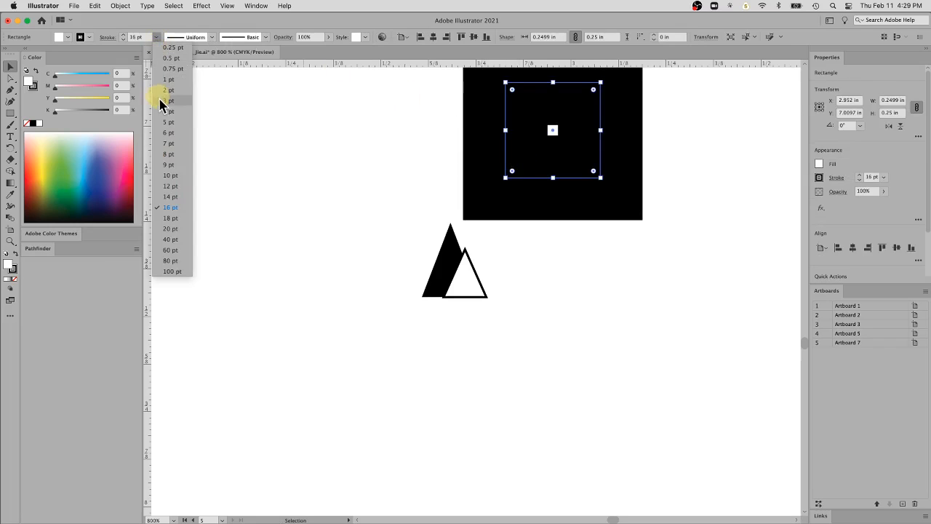
pyautogui.click(176, 79)
pyautogui.click(554, 142)
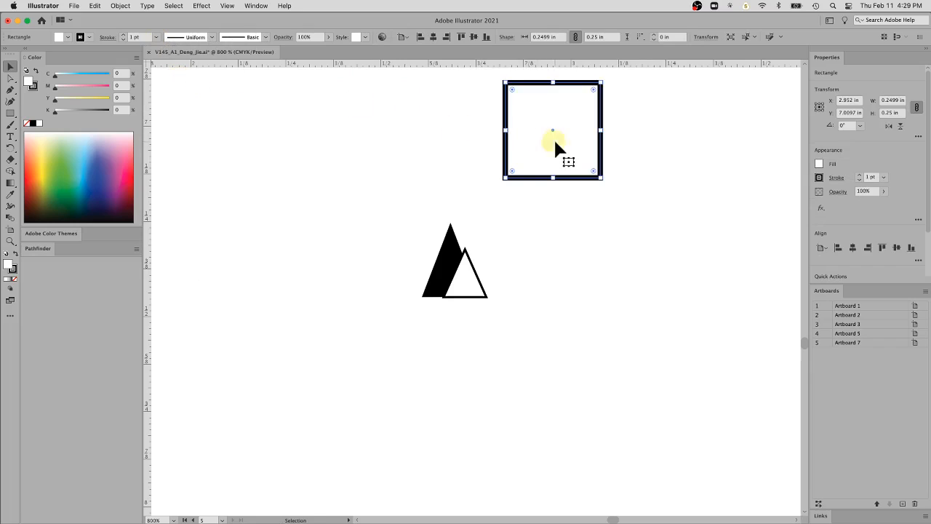
# Move the square against the right side of the linked logo, and enlarge the logo proportionally to about 0.32 in square.
pyautogui.press('a')
pyautogui.press('v')
pyautogui.moveTo(588, 183); pyautogui.dragTo(724, 243)
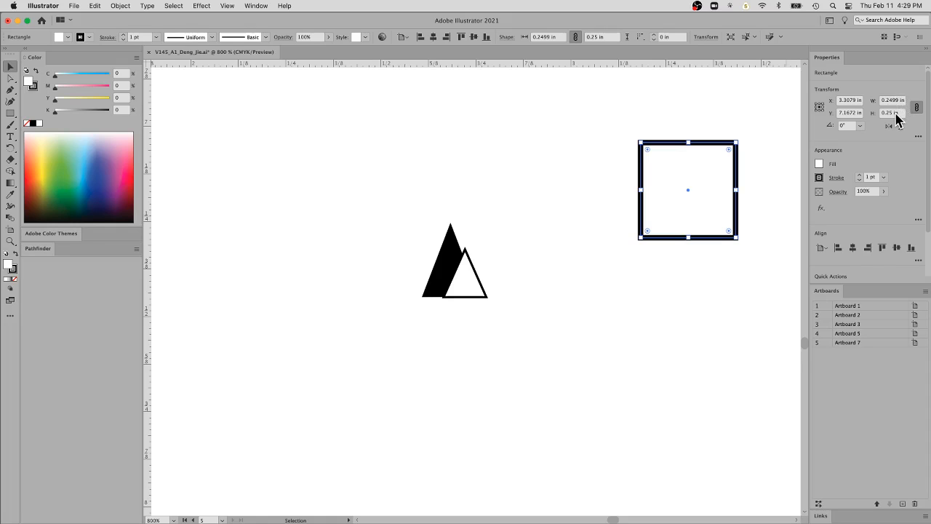
pyautogui.press('a')
pyautogui.moveTo(711, 143); pyautogui.dragTo(537, 201)
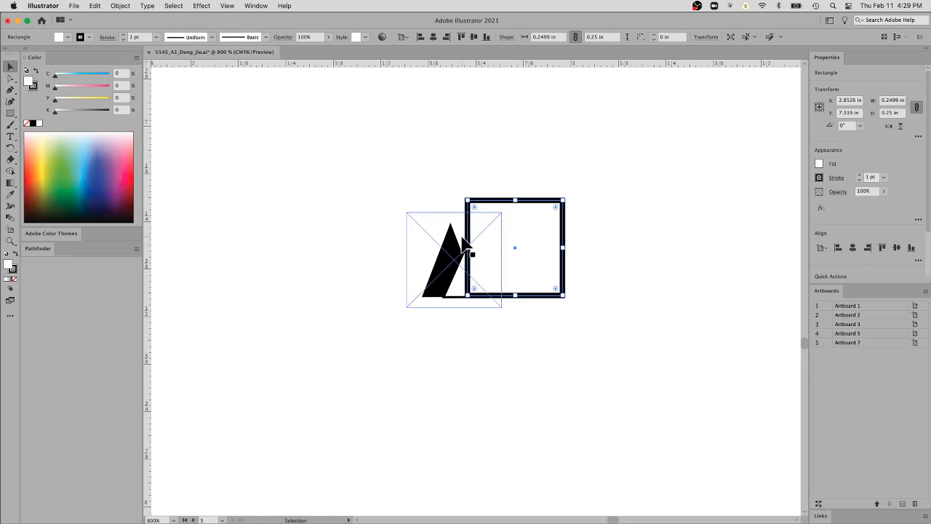
pyautogui.click(447, 243)
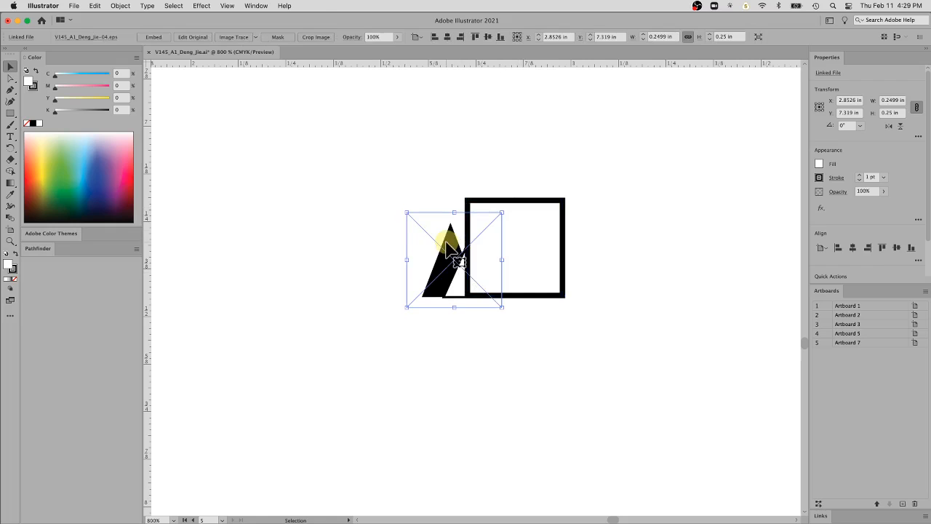
pyautogui.moveTo(406, 212); pyautogui.dragTo(364, 189)
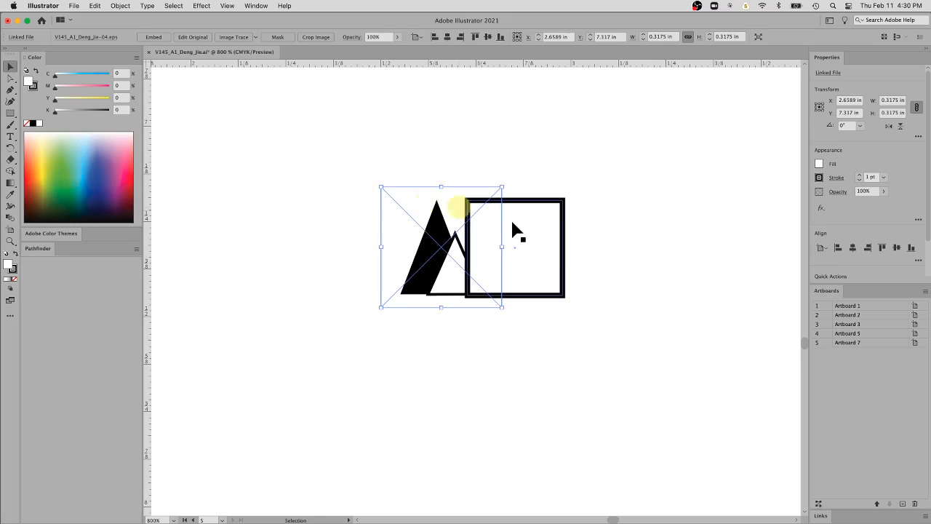
# Move the square off the logo to the empty area well to its right and slightly below it.
pyautogui.click(542, 202)
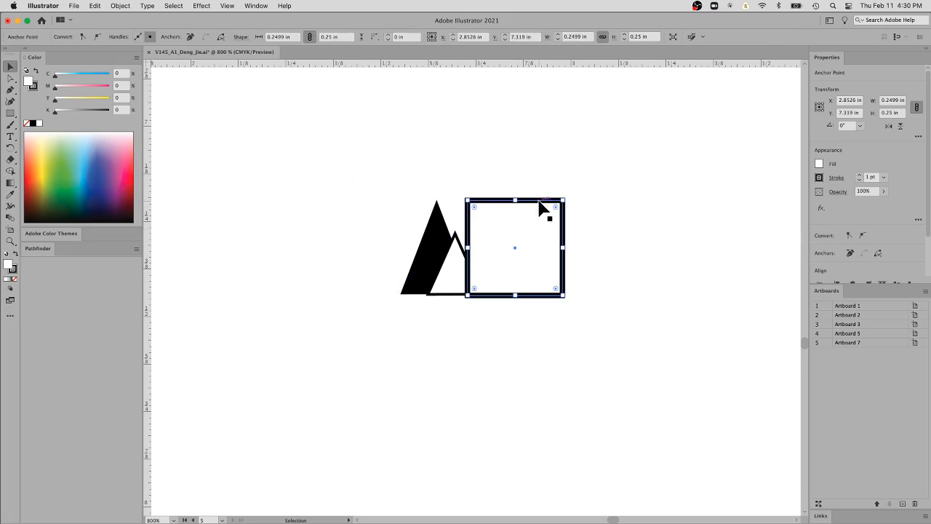
pyautogui.moveTo(540, 202); pyautogui.dragTo(669, 150)
pyautogui.press('super+z')
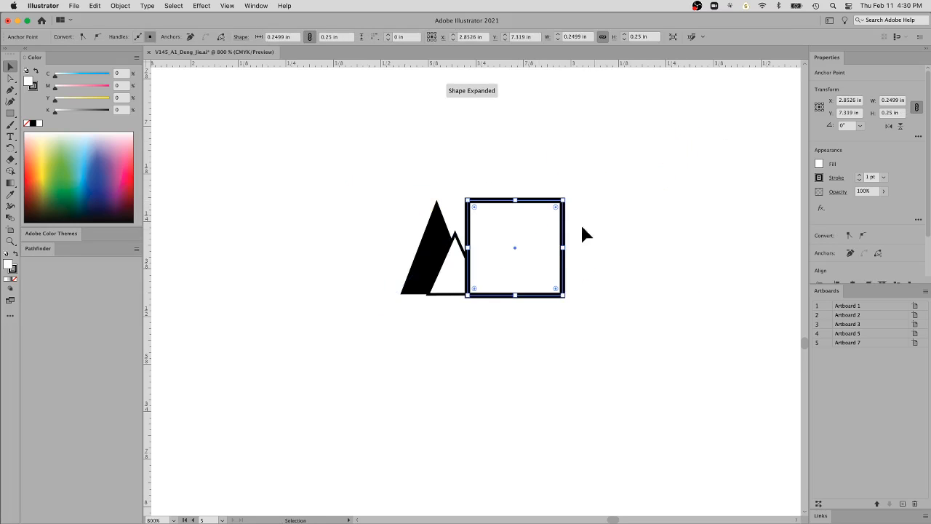
pyautogui.moveTo(514, 248); pyautogui.dragTo(653, 188)
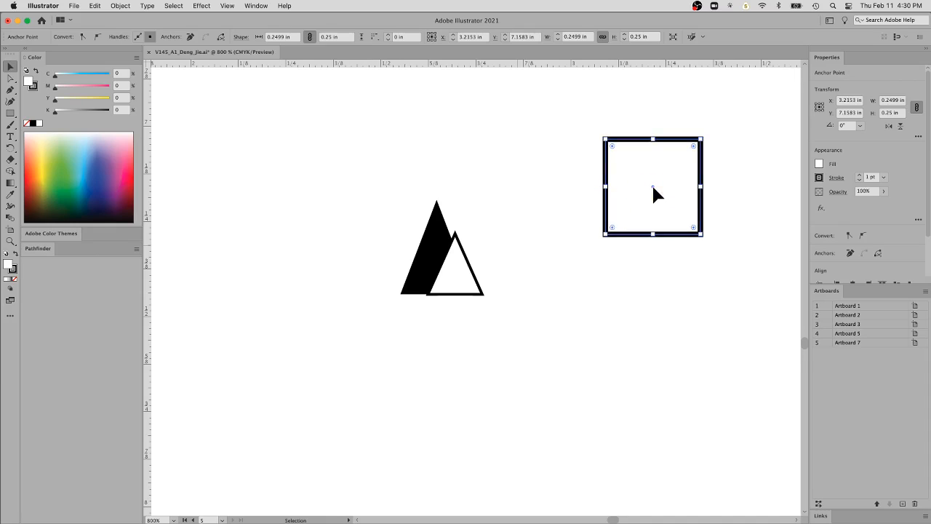
pyautogui.press('super+minus')
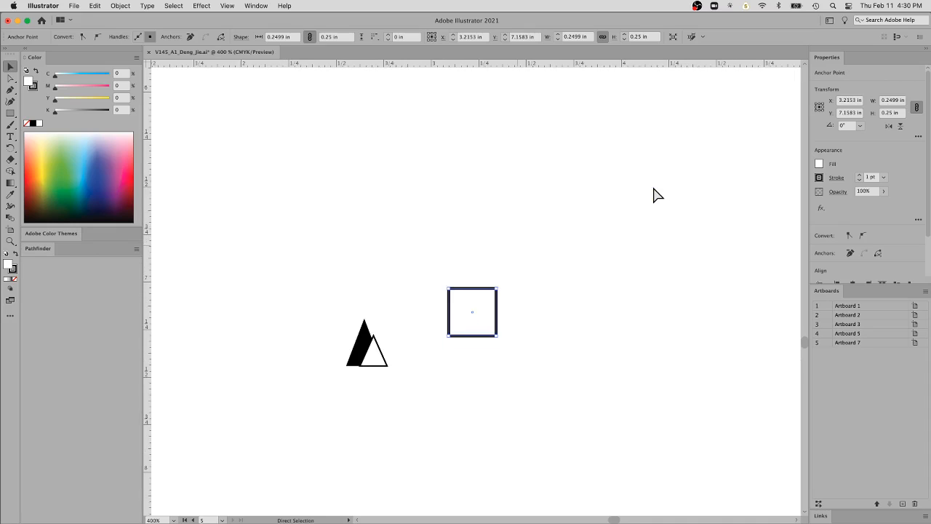
pyautogui.press('super+minus')
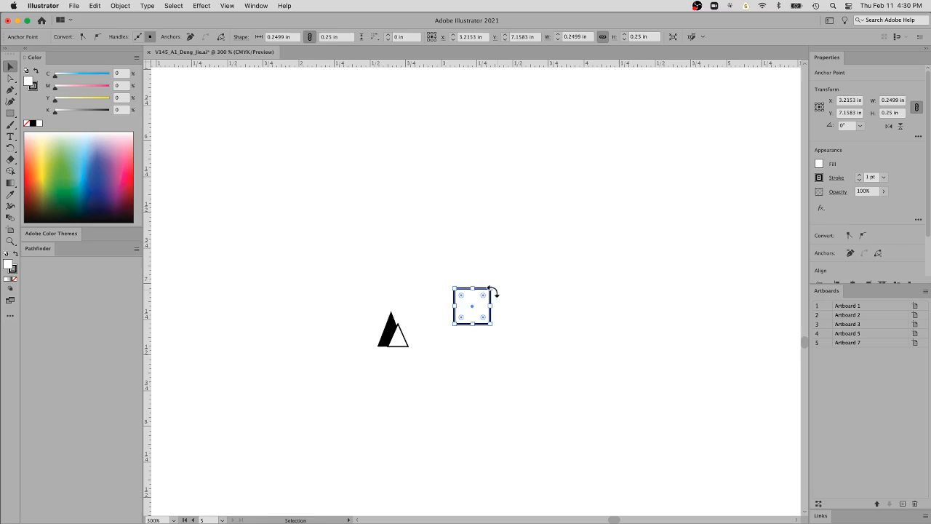
pyautogui.moveTo(476, 311); pyautogui.dragTo(647, 372)
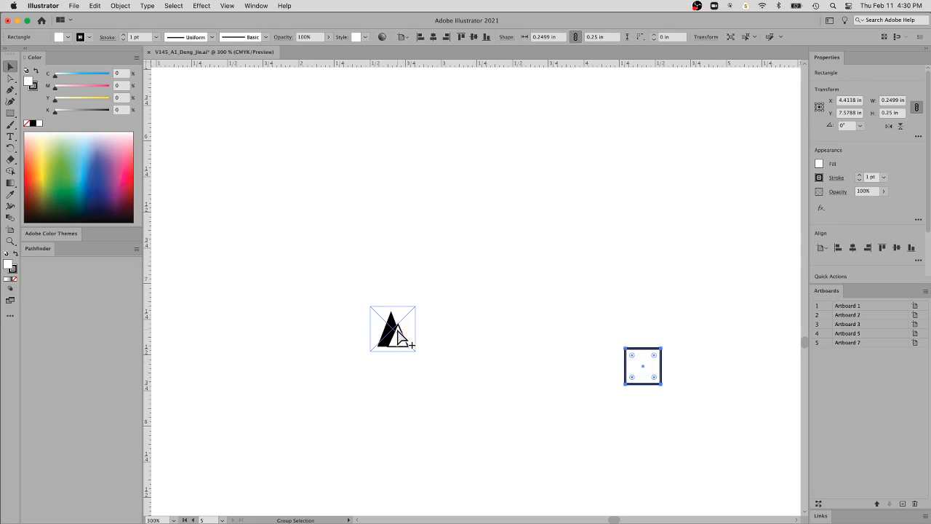
# Duplicate the linked logo between the original and the square, and scale the copy proportionally to about 0.98 in square.
pyautogui.moveTo(399, 336); pyautogui.dragTo(666, 258)
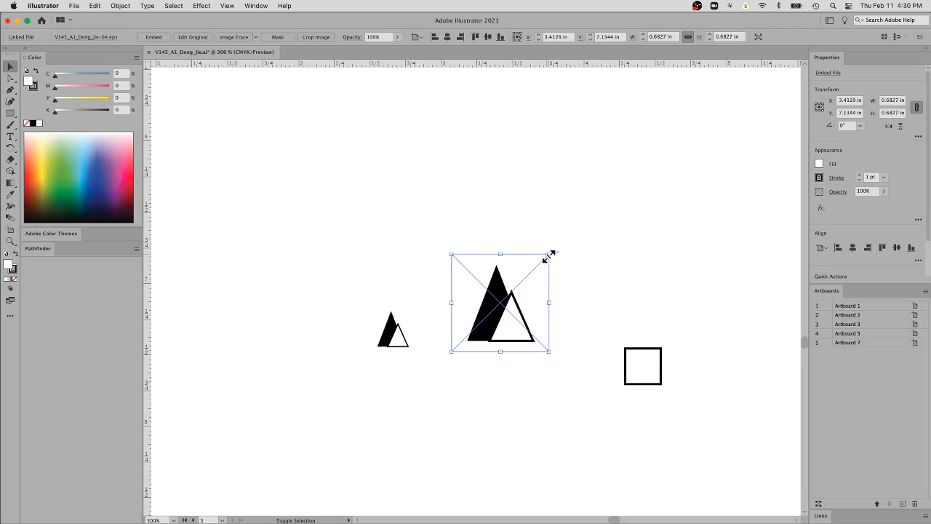
pyautogui.moveTo(548, 254); pyautogui.dragTo(636, 225)
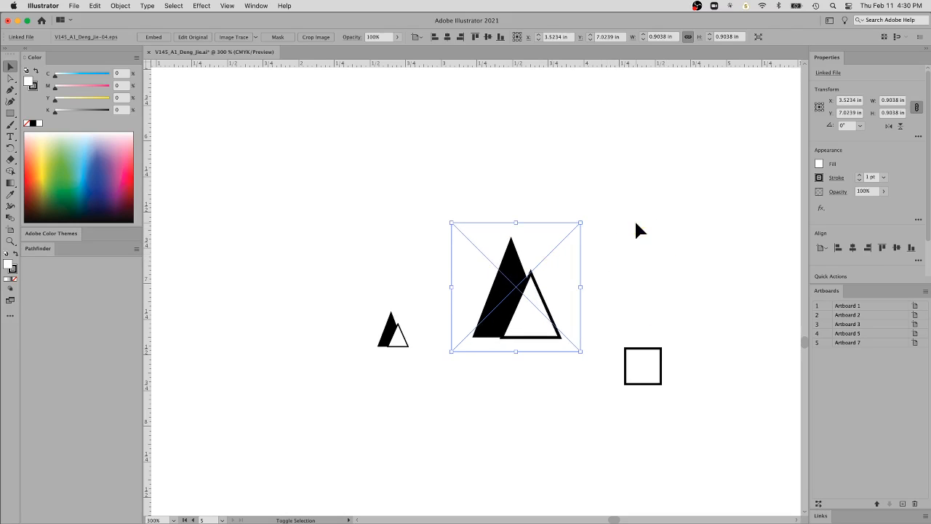
pyautogui.moveTo(580, 223); pyautogui.dragTo(608, 214)
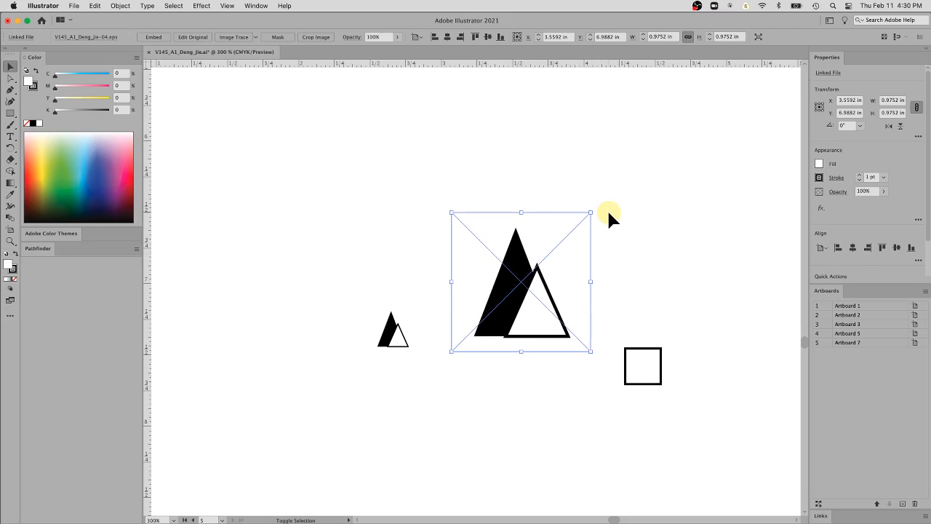
# Select the square and open its width value for editing.
pyautogui.click(635, 362)
pyautogui.click(892, 100)
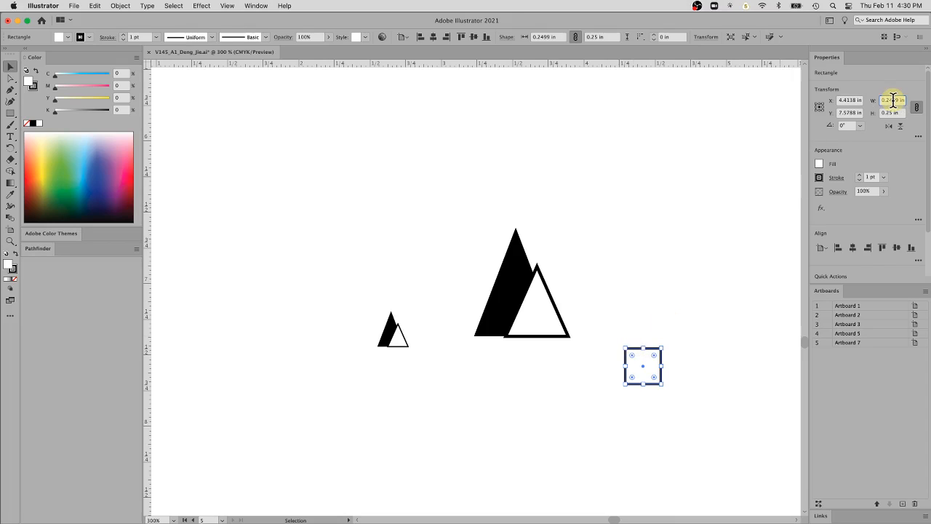
pyautogui.tripleClick(893, 101)
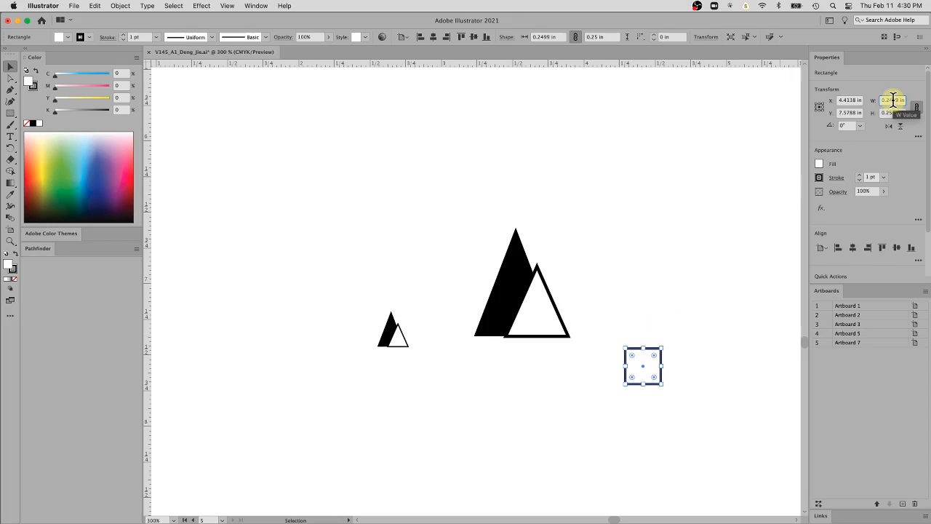